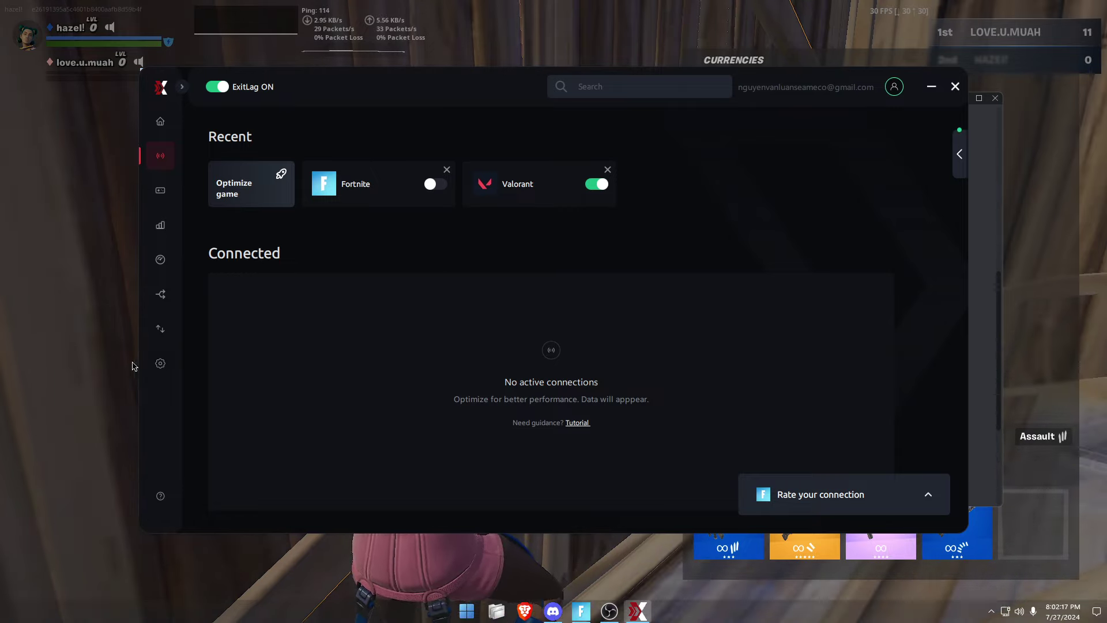
Step: Open ExitLag's General Settings and review Usage Settings, with activation on start and Hot Keys enabled
click(156, 366)
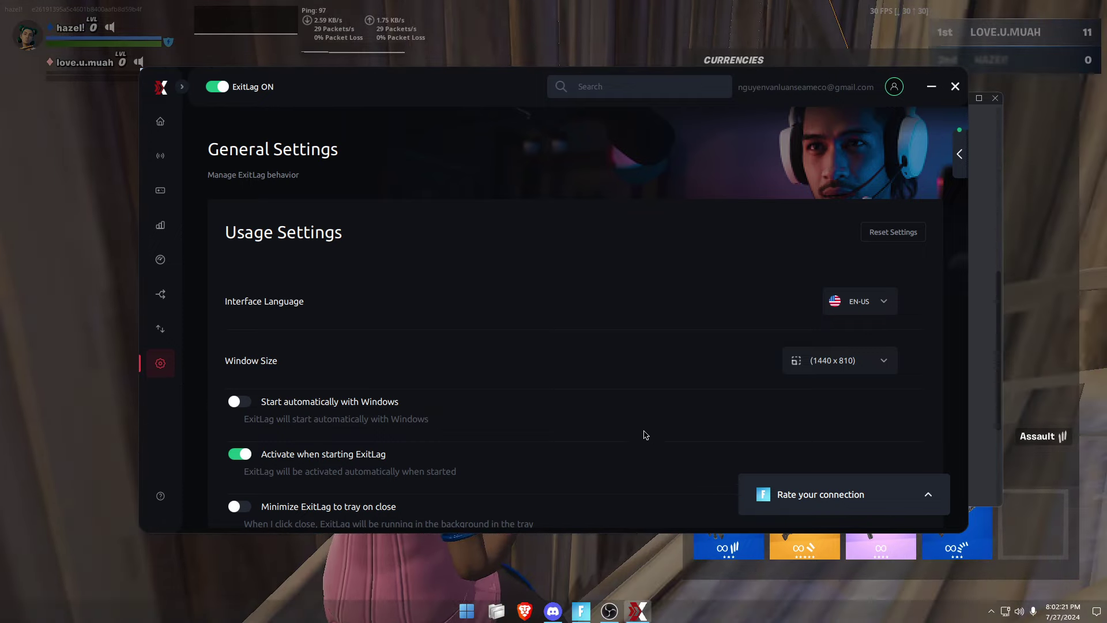
scroll(545, 422, down, 1)
scroll(542, 424, down, 3)
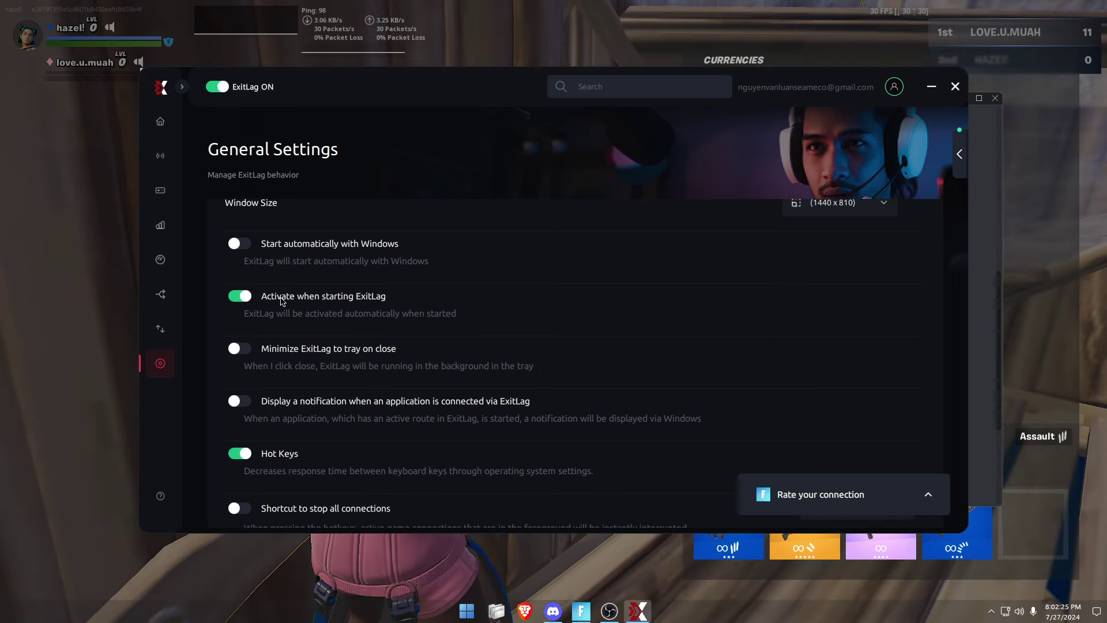
scroll(297, 363, down, 1)
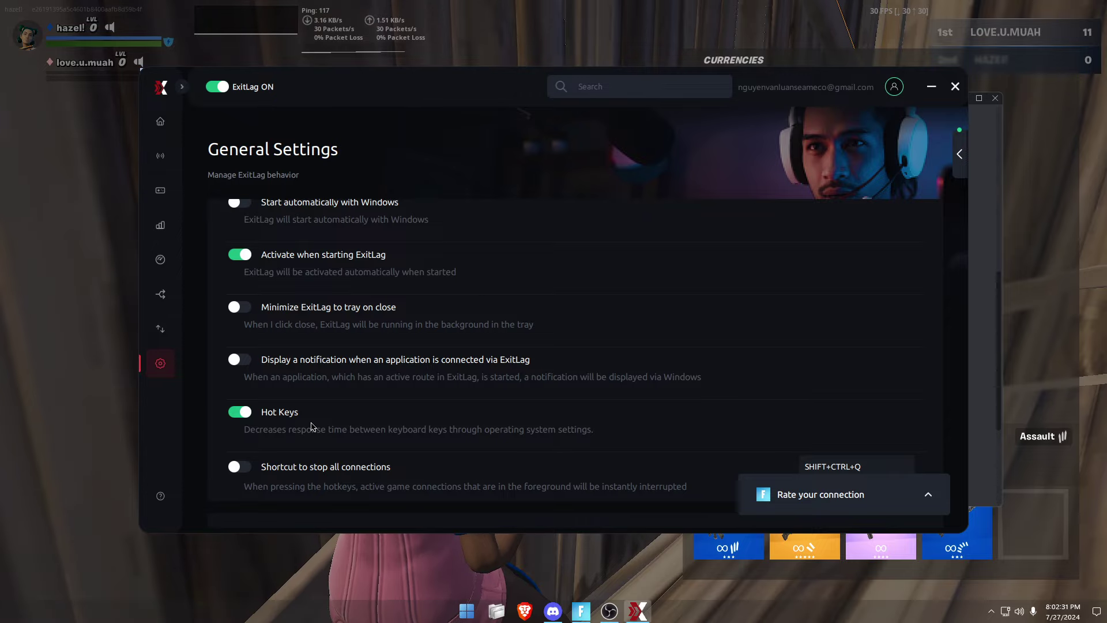
scroll(311, 426, down, 1)
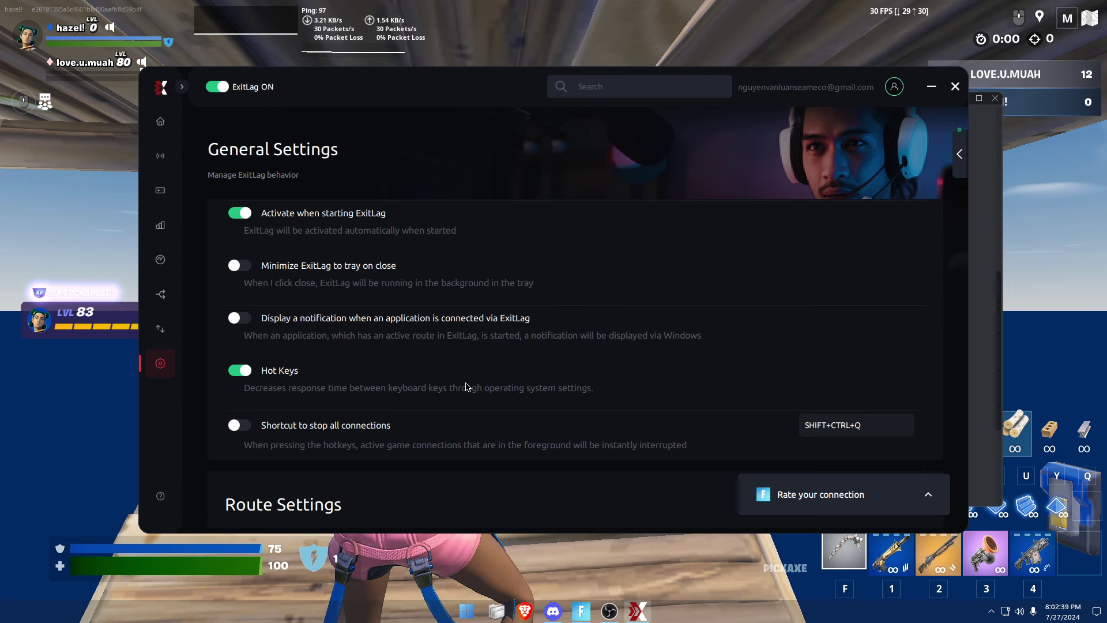
Step: Check the route analysis protocol choices, leaving it on ICMP
scroll(467, 387, down, 5)
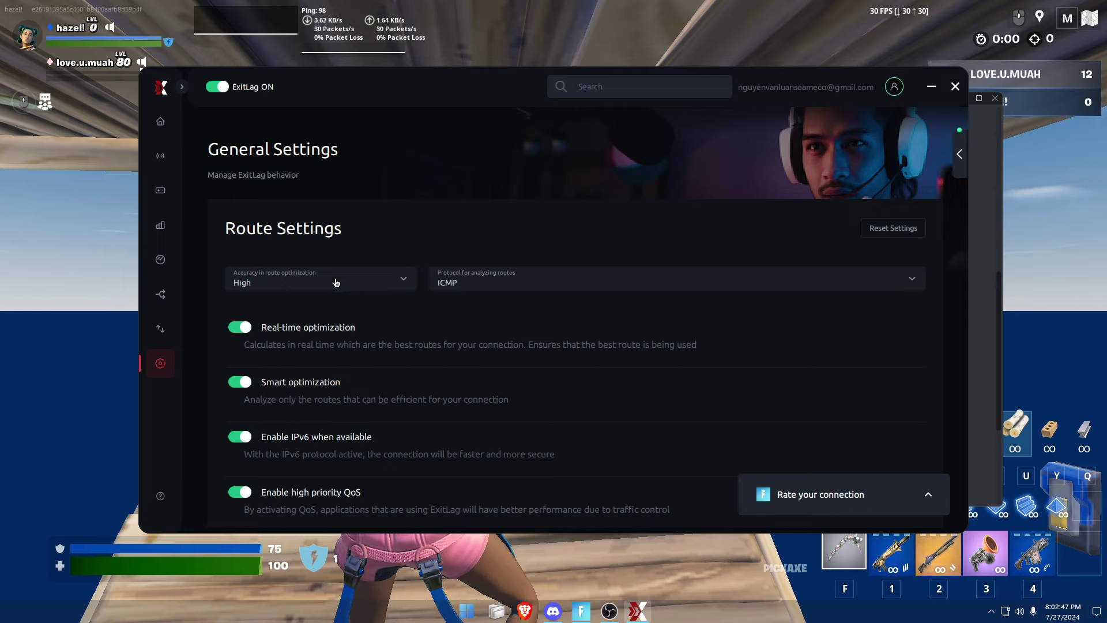
click(482, 282)
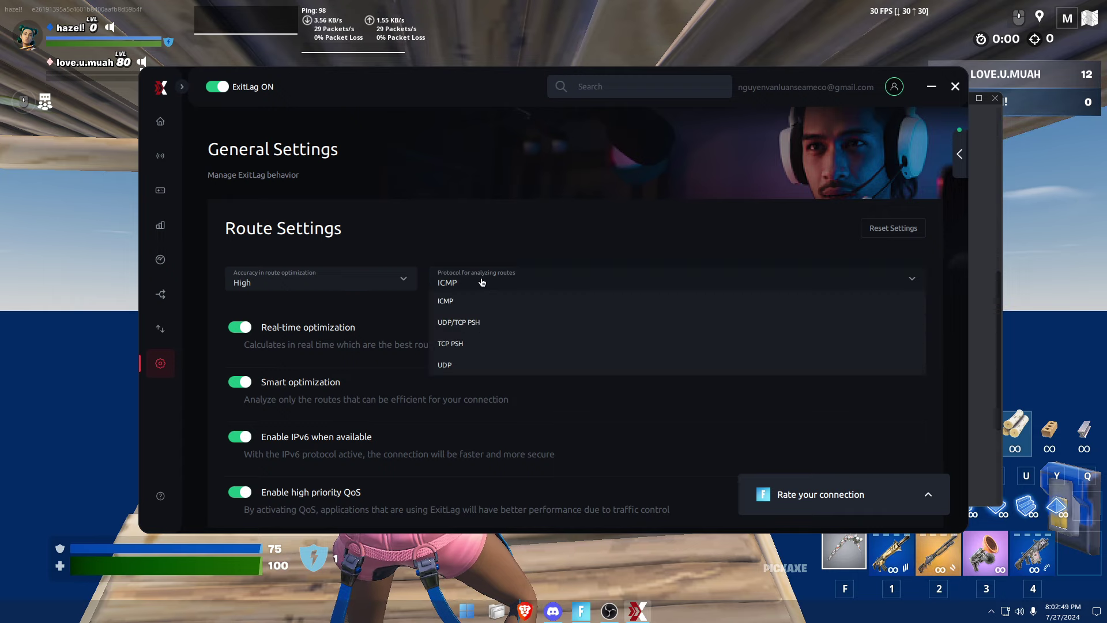
click(483, 283)
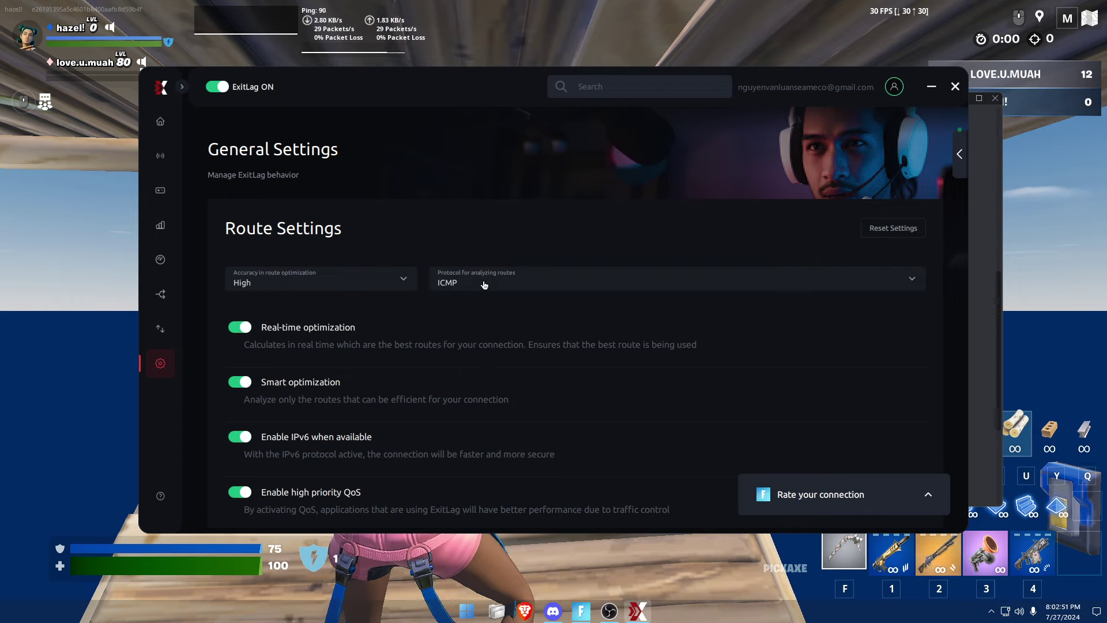
click(484, 285)
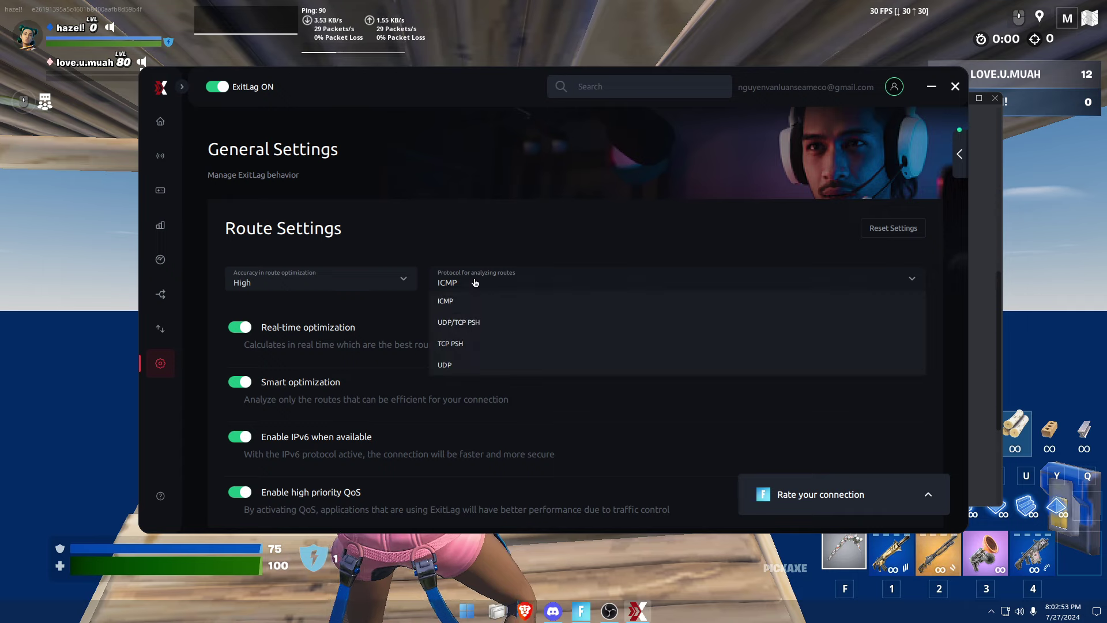
click(475, 282)
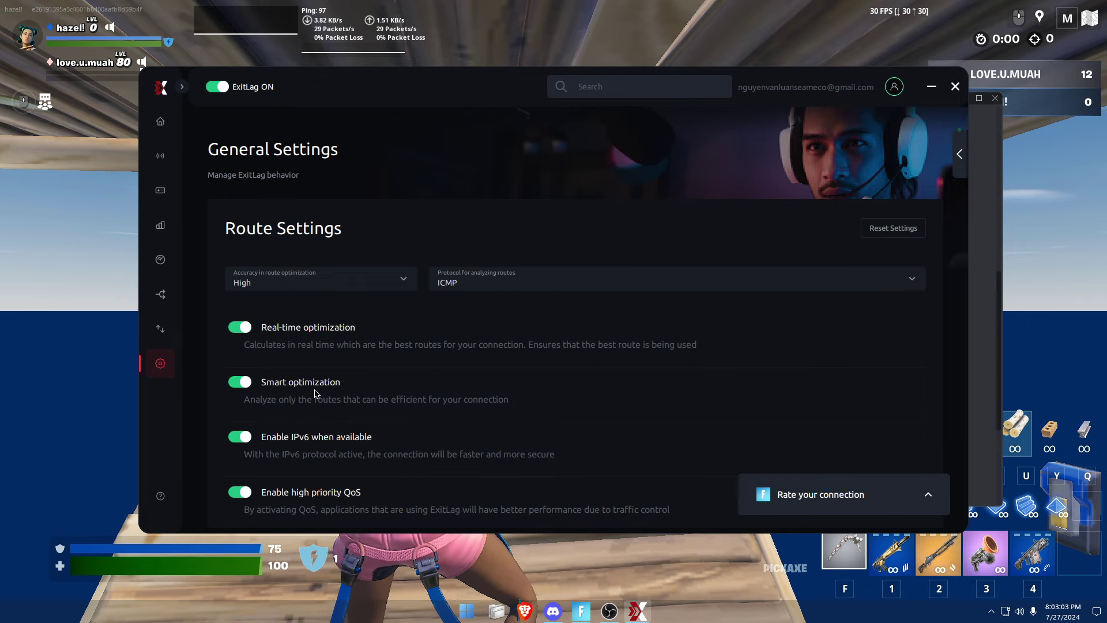
Step: Review the Route Settings toggles: IPv6, QoS, dual routes and high UDP ports enabled
scroll(368, 409, down, 1)
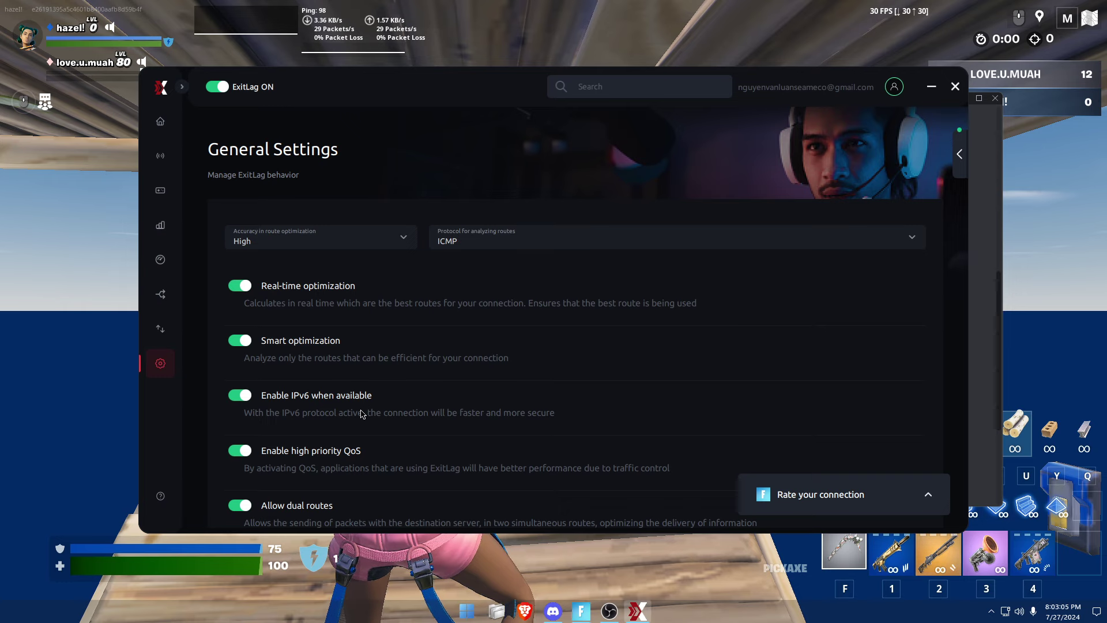
scroll(360, 414, down, 3)
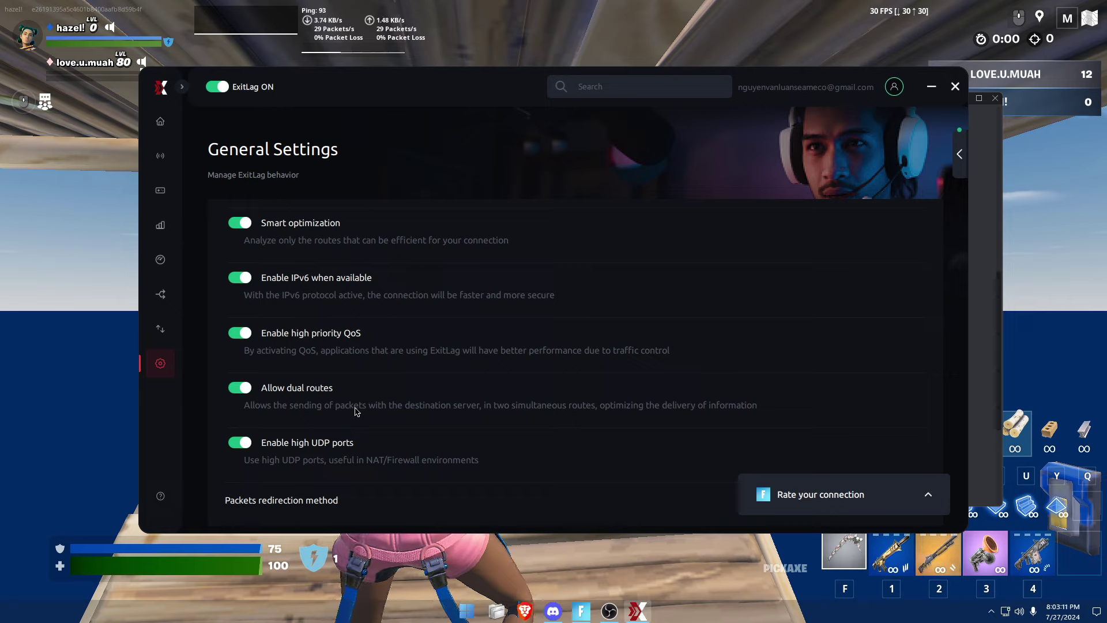
scroll(470, 408, up, 2)
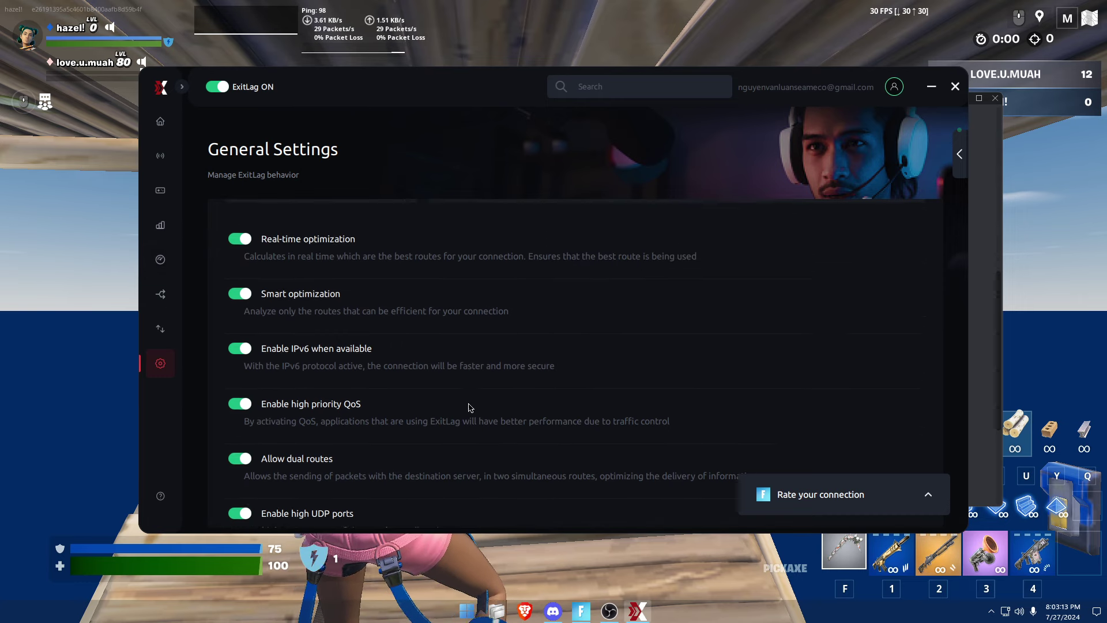
scroll(375, 390, up, 2)
scroll(375, 391, down, 3)
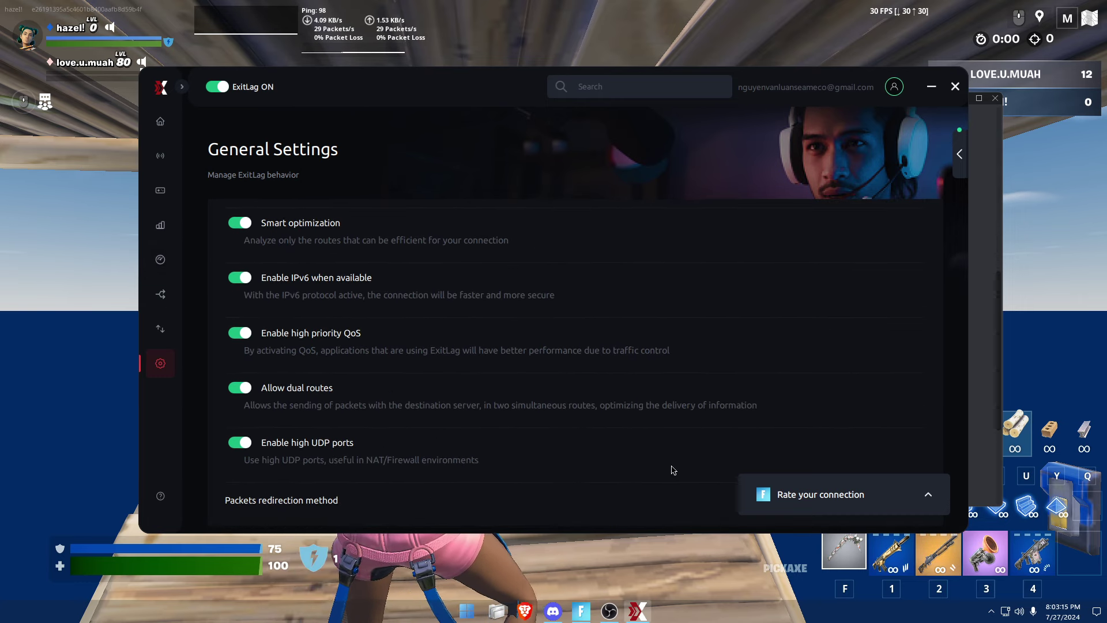
Step: Close the connection rating panel and list the packet redirection methods, keeping Automatic (Recommended)
click(929, 494)
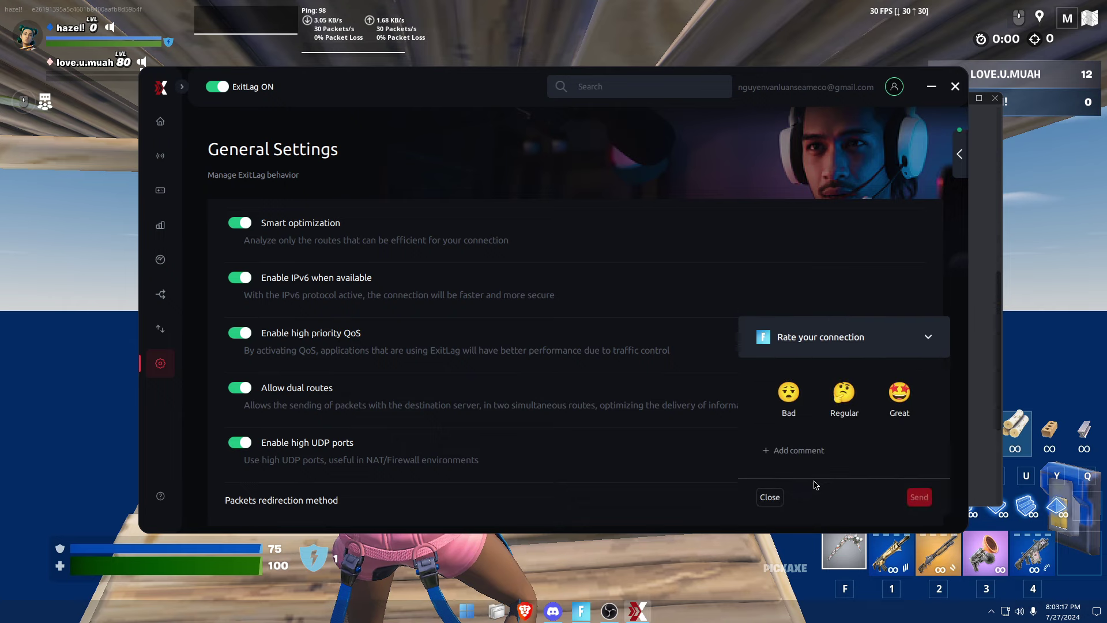
click(770, 497)
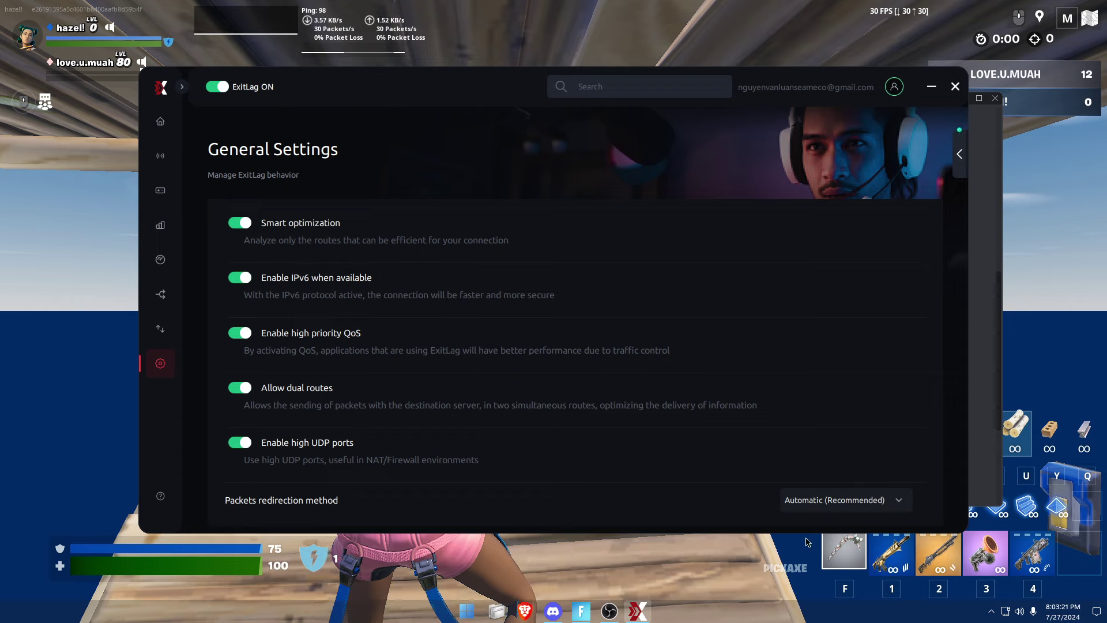
click(832, 501)
click(830, 503)
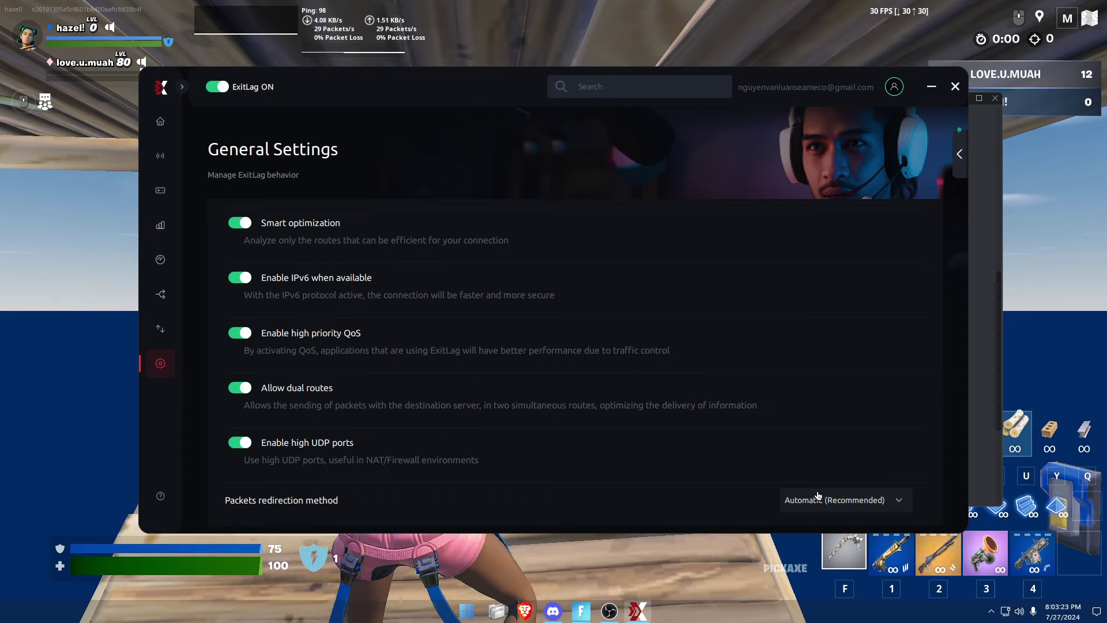
click(822, 501)
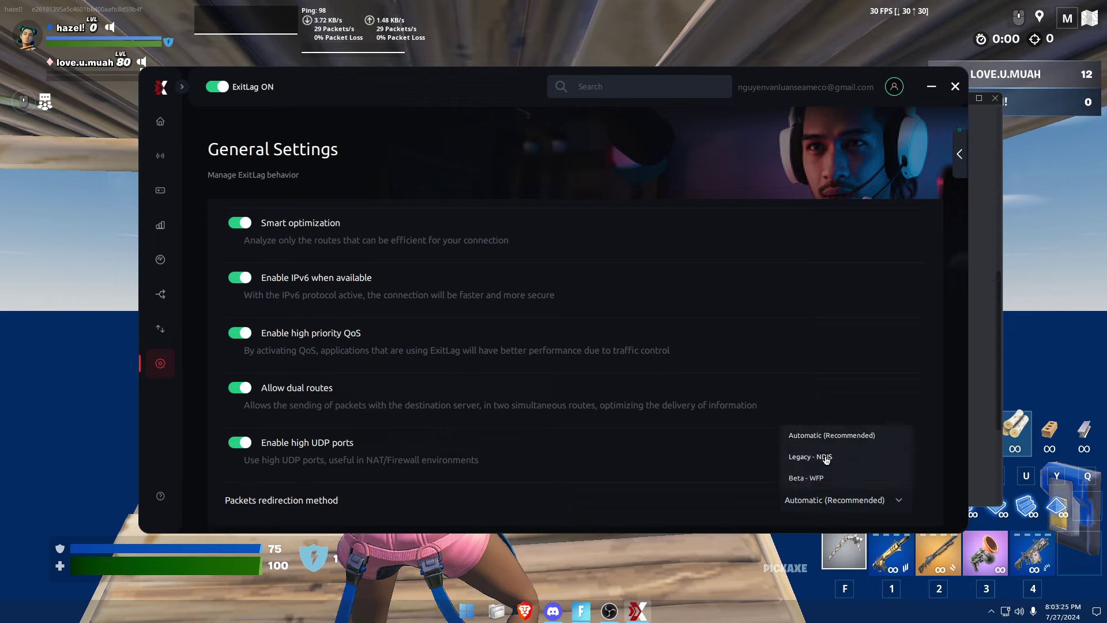
Step: Review FPS Boost Hardware Settings: minimum system-services priority and Disable NTFS Last Access Update on
click(165, 261)
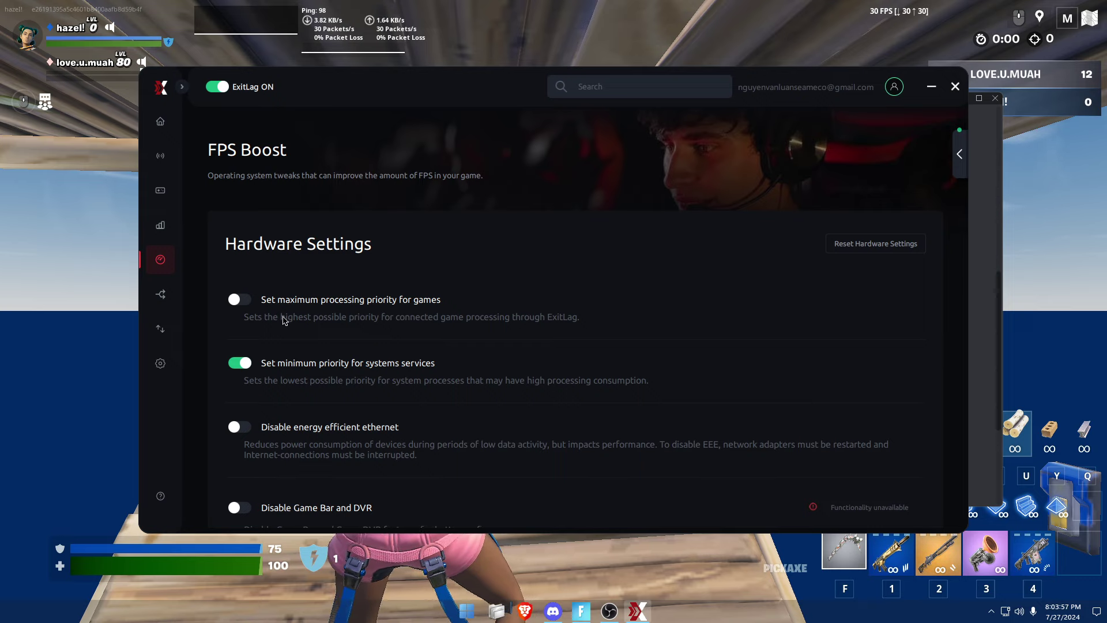
scroll(482, 311, down, 7)
scroll(568, 317, up, 4)
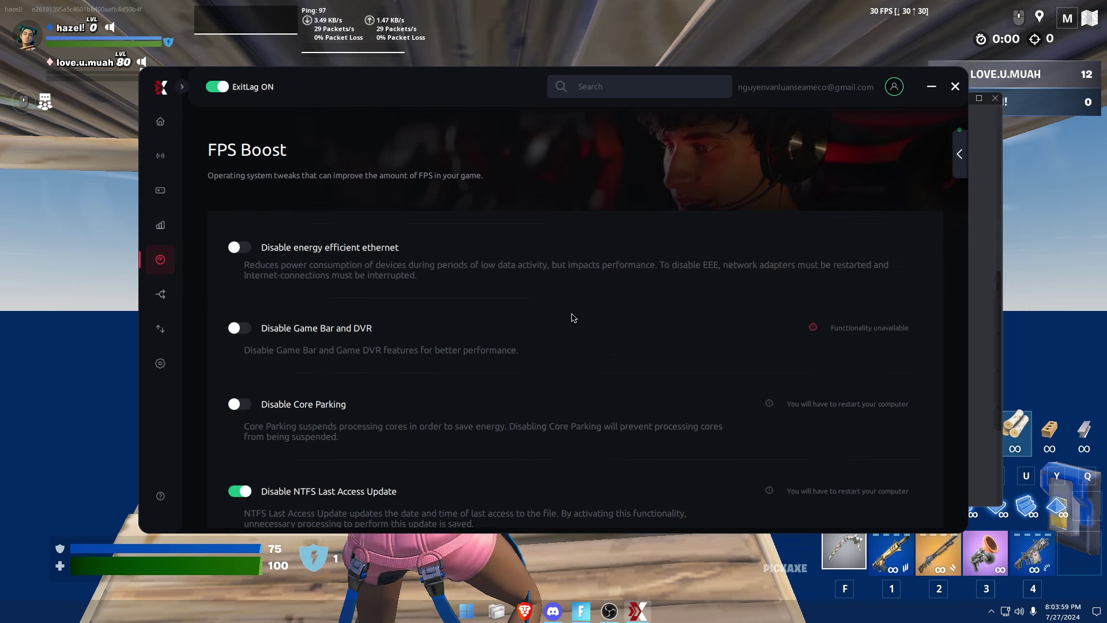
scroll(574, 318, up, 3)
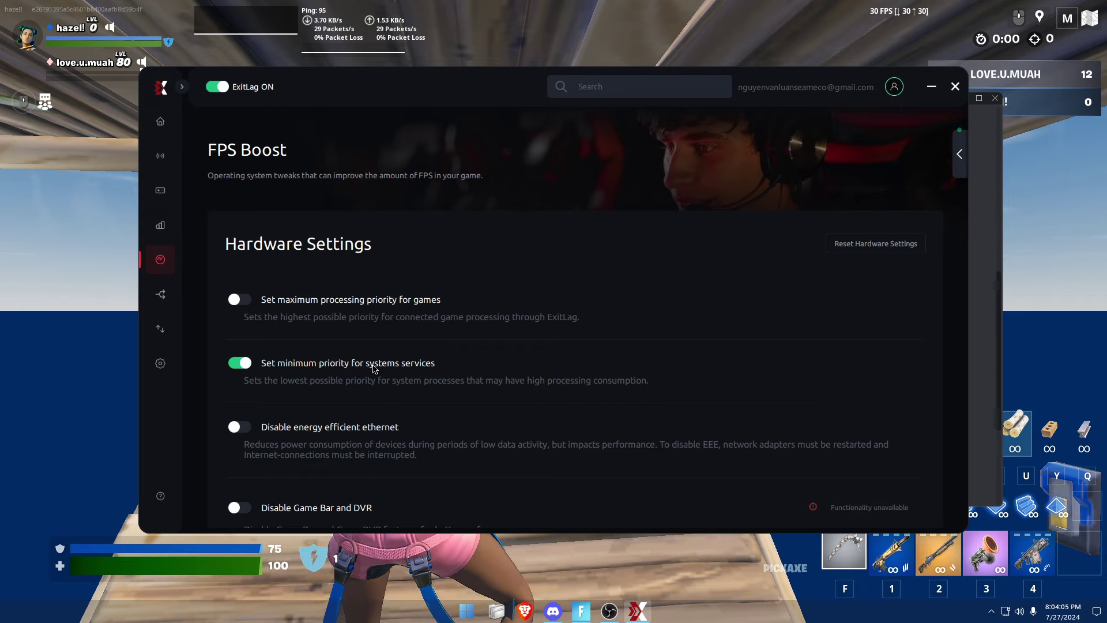
scroll(278, 372, down, 1)
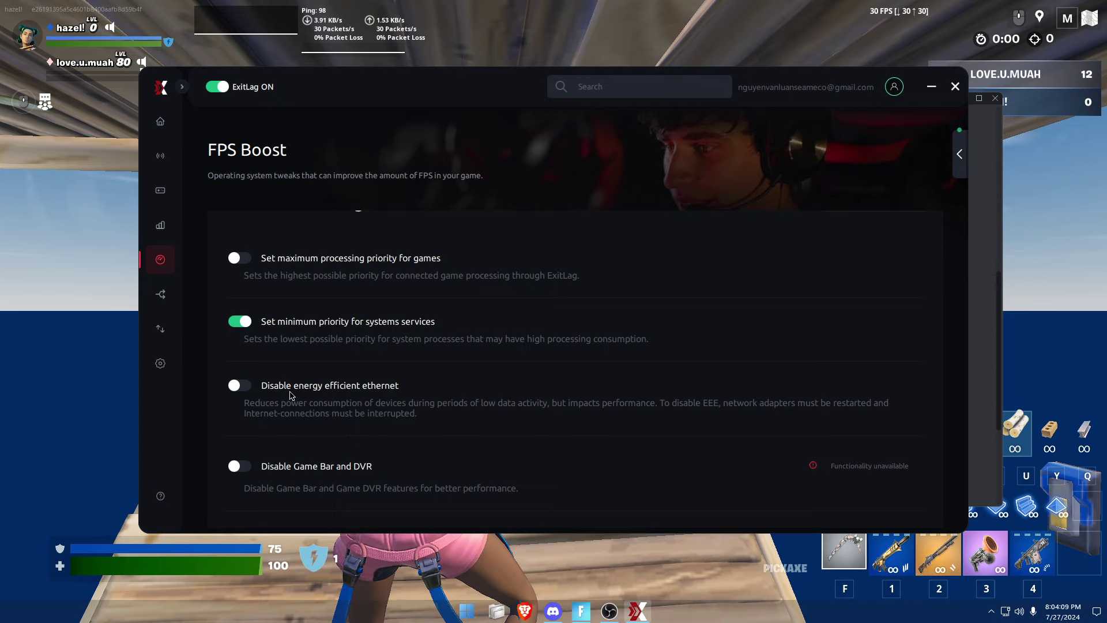
scroll(290, 395, down, 1)
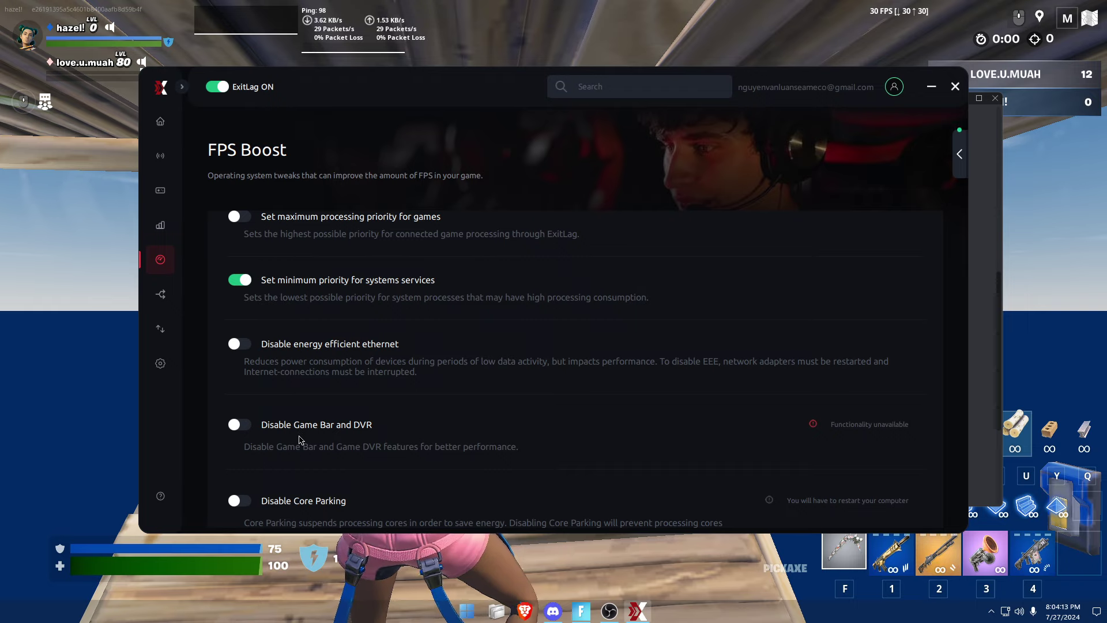
scroll(311, 432, down, 1)
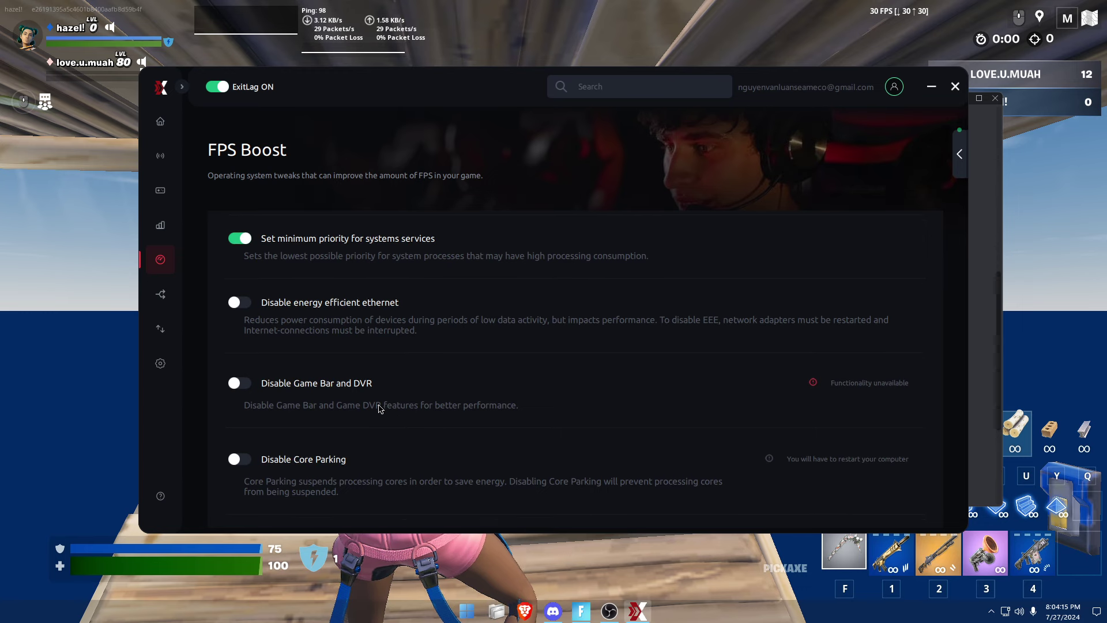
scroll(371, 395, down, 1)
scroll(358, 386, down, 2)
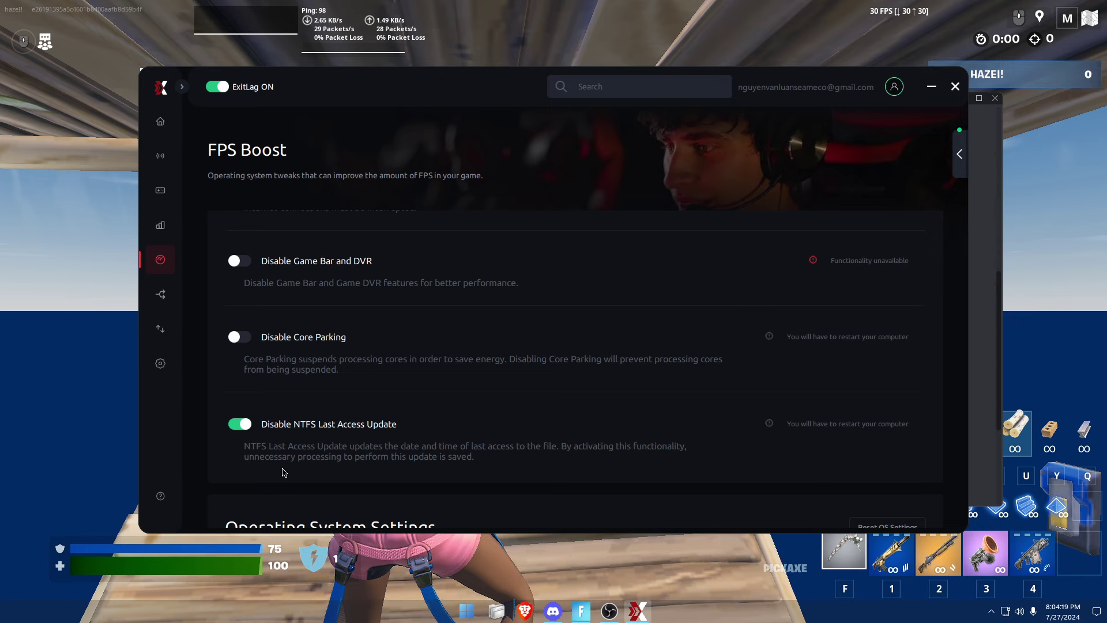
Step: Review Operating System Settings: Performance Counters, SuperFetch and Windows Search disabled, Ultimate Performance off
scroll(356, 425, down, 1)
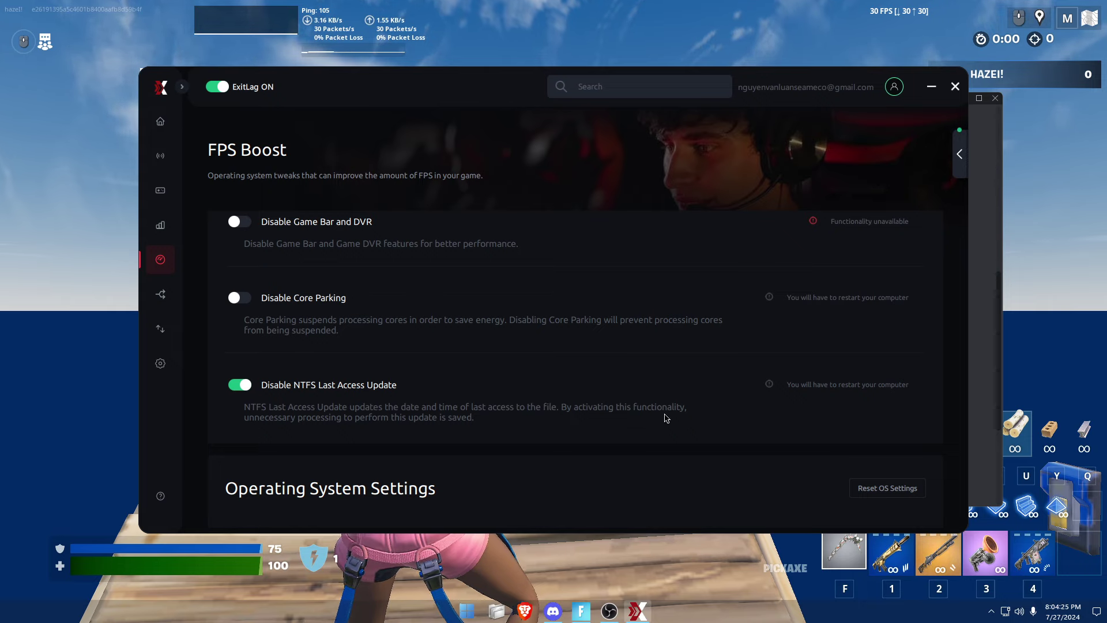
scroll(499, 430, down, 6)
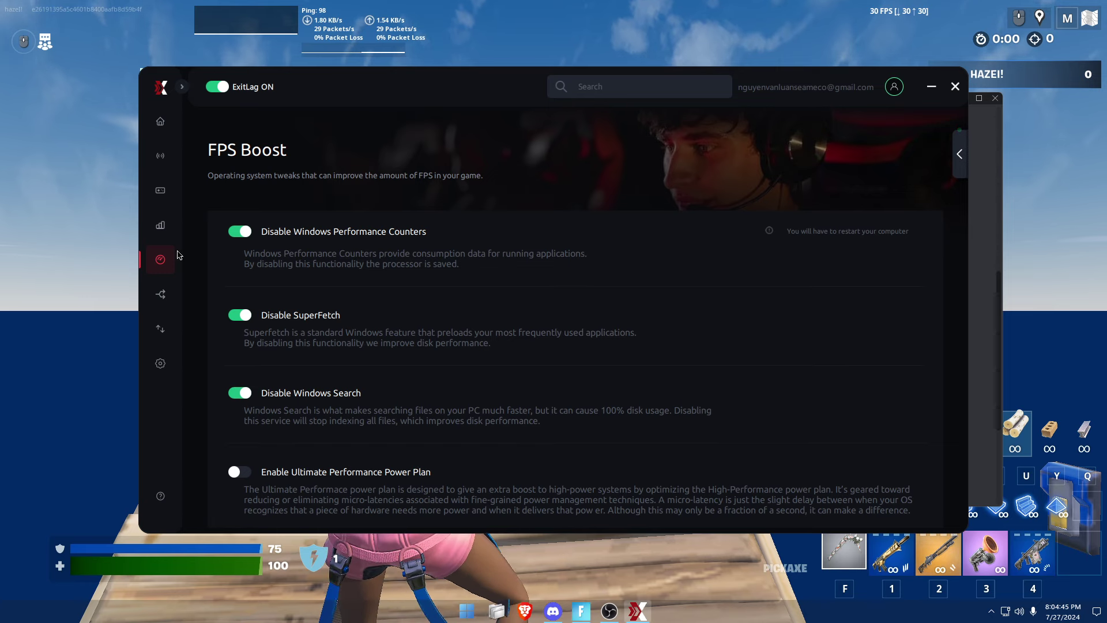
click(161, 123)
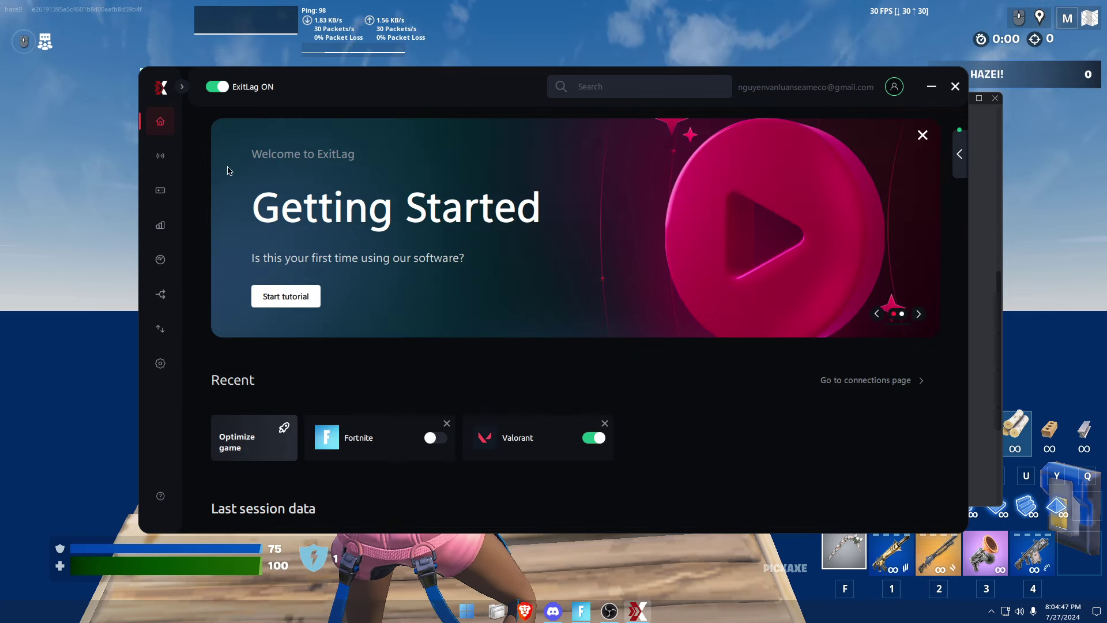
click(331, 445)
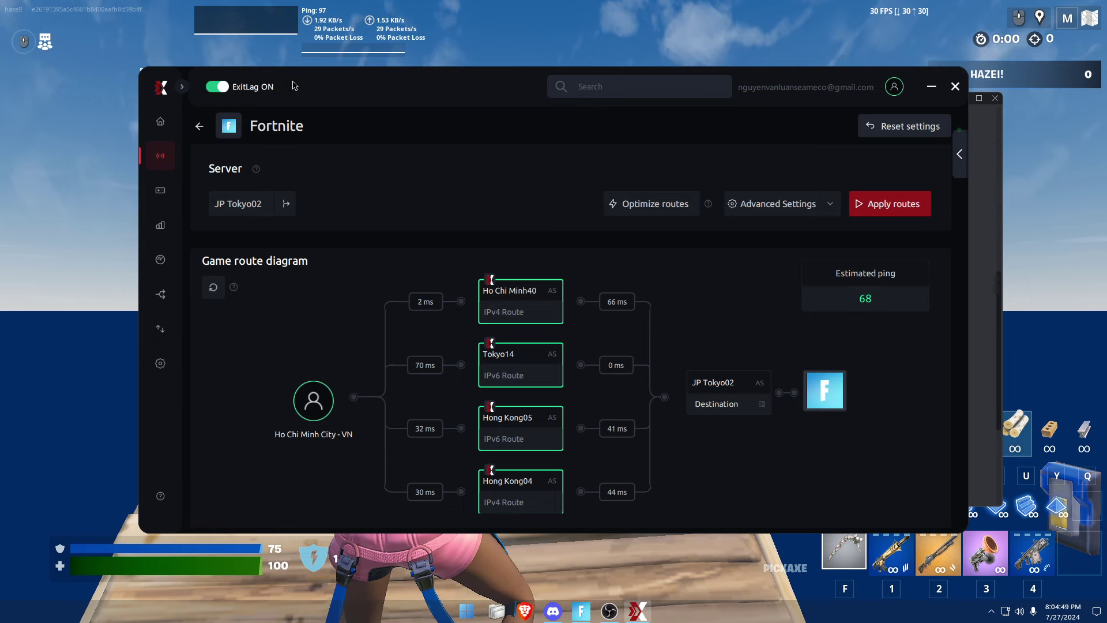
click(202, 126)
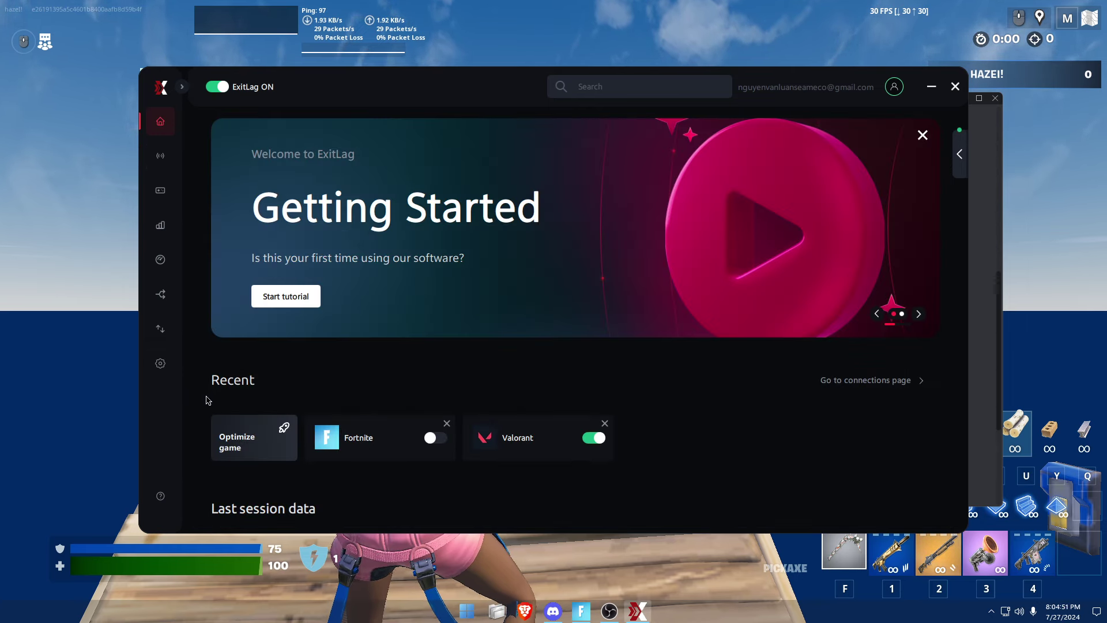
click(342, 442)
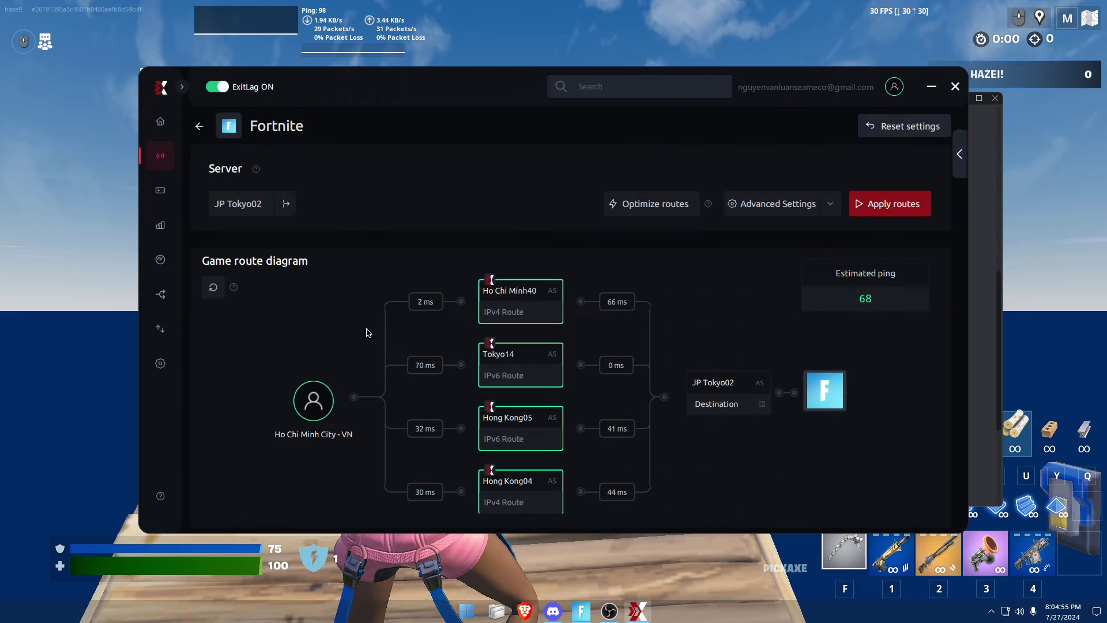
click(258, 209)
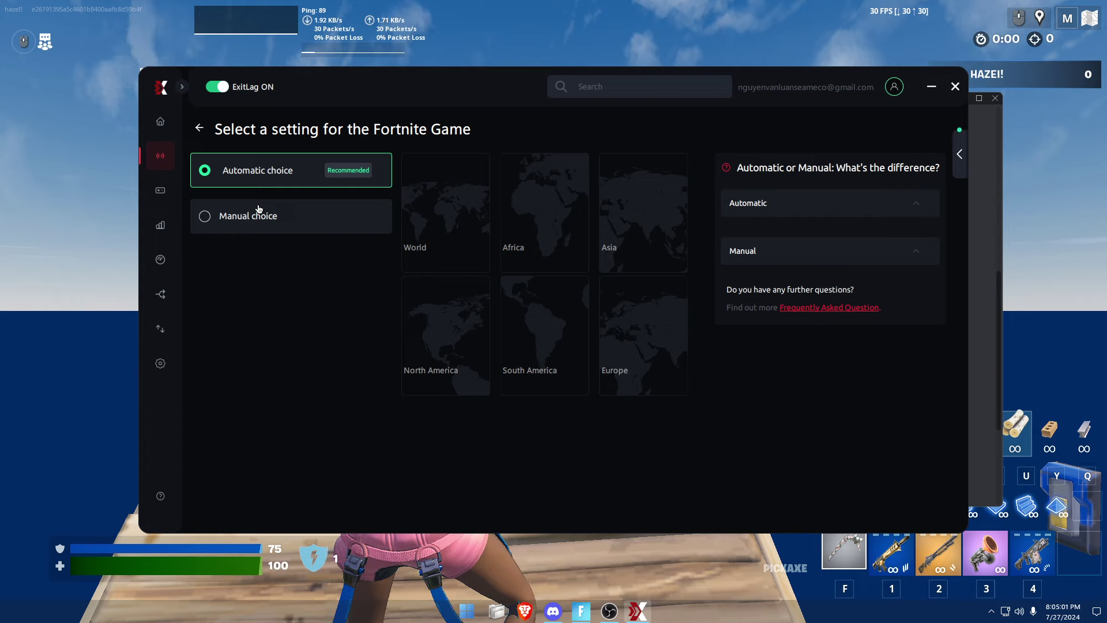
click(297, 227)
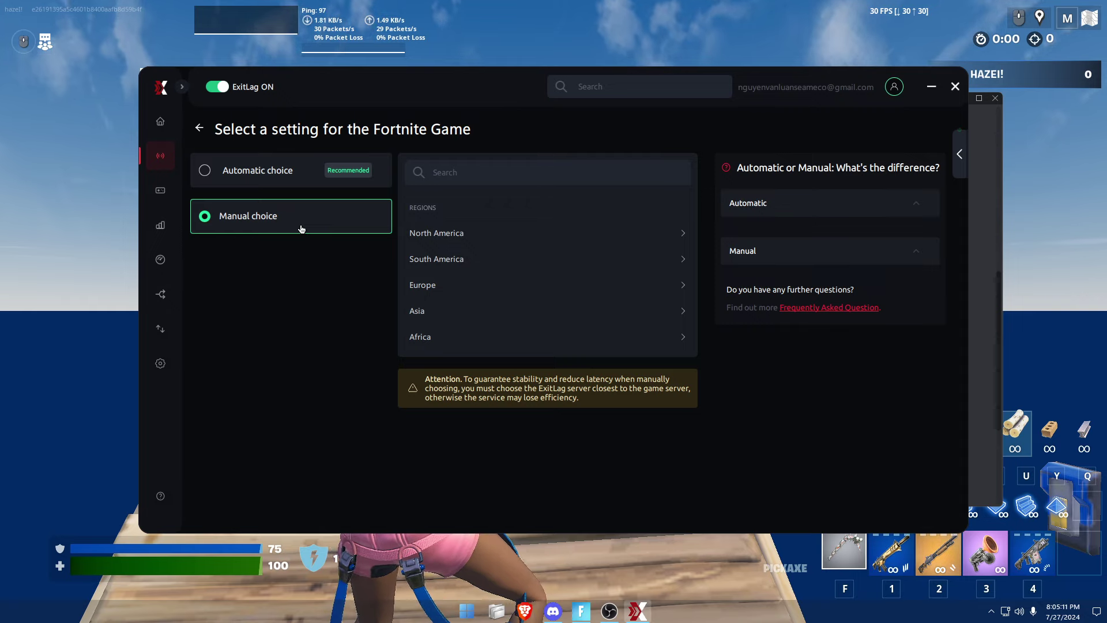
click(518, 173)
text(dallas)
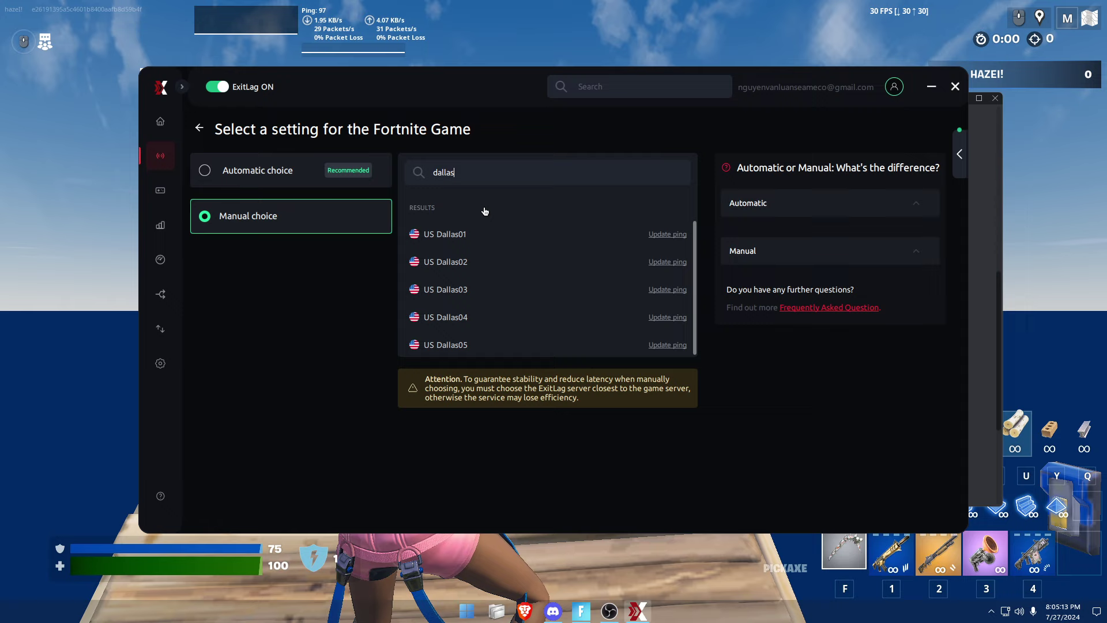
key(BackSpace)
key(BackSpace)
key(BackSpace)
key(BackSpace)
key(BackSpace)
key(BackSpace)
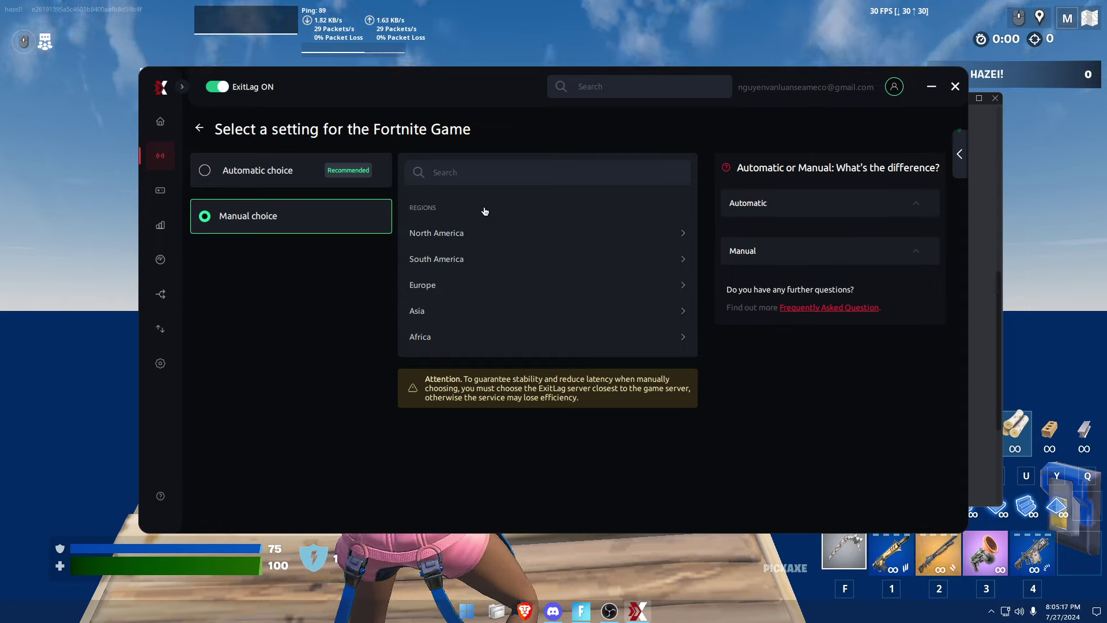
text(lond)
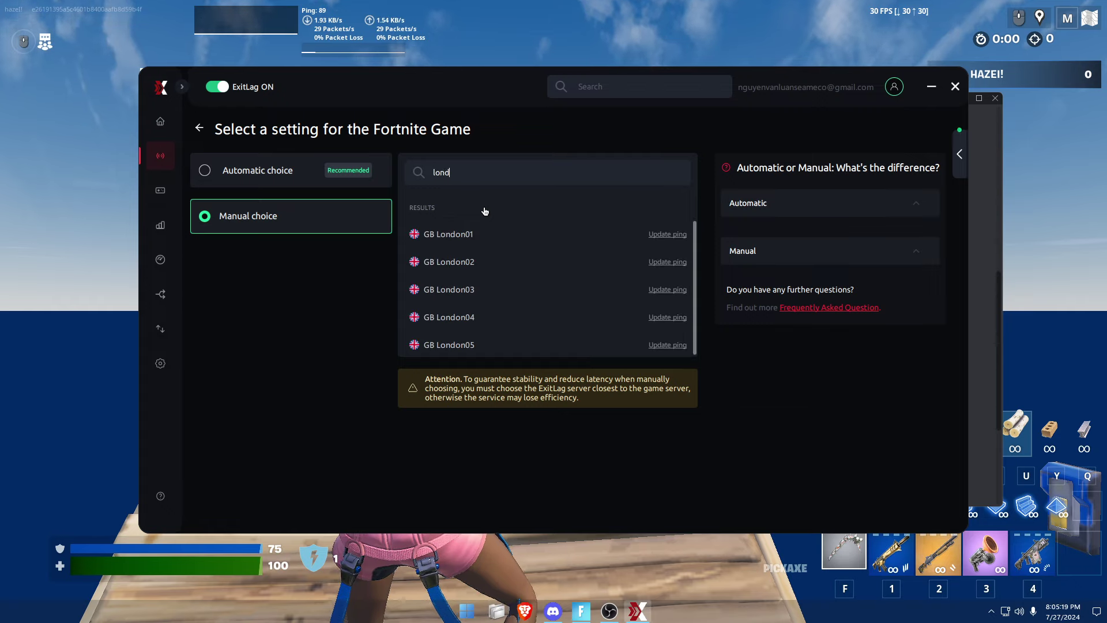
key(BackSpace)
key(BackSpace)
key(BackSpace)
Step: Try searches 'ire', 'gel', 'fr', 'de' and 'pa', then search 'tokyo' to list JP Tokyo servers
key(BackSpace)
text(ire)
key(BackSpace)
key(BackSpace)
key(BackSpace)
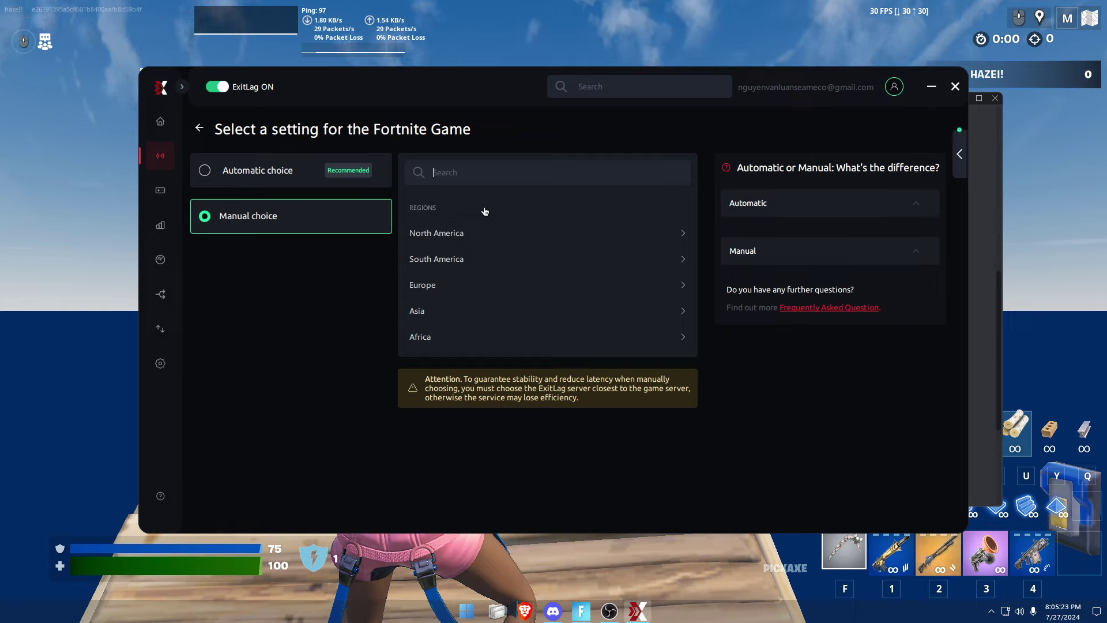
text(gel)
key(BackSpace)
key(BackSpace)
key(BackSpace)
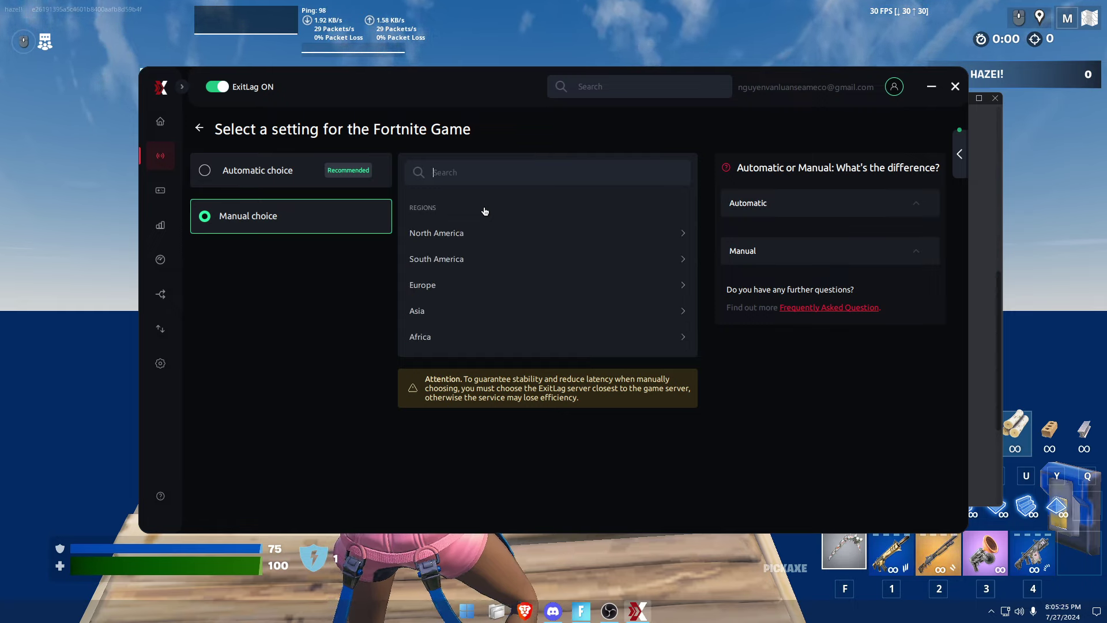
text(fr)
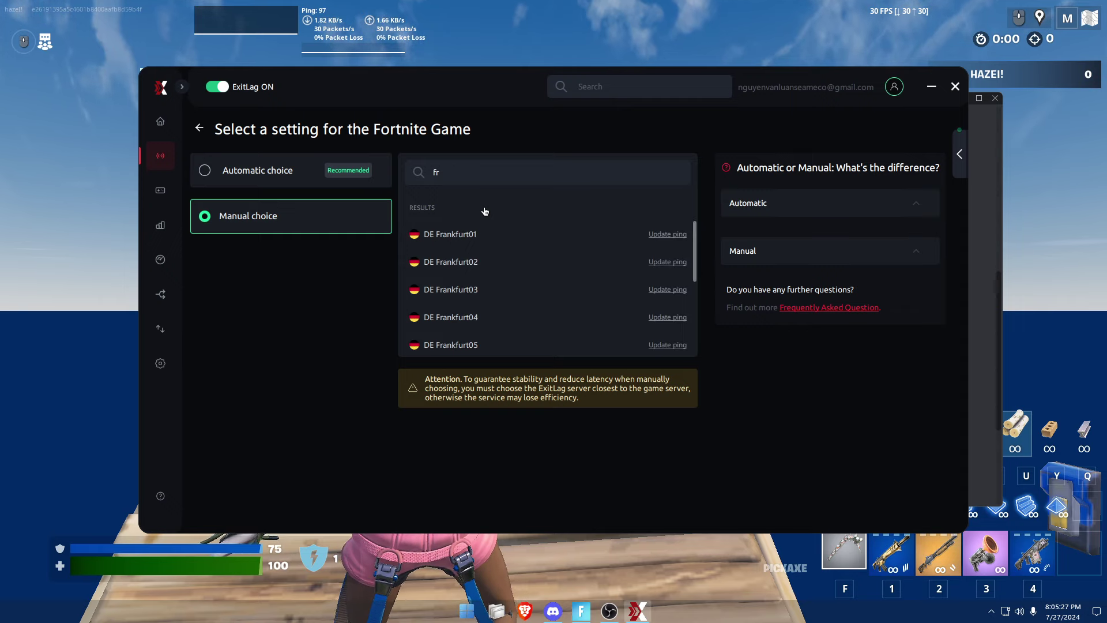
key(BackSpace)
key(BackSpace)
text(f)
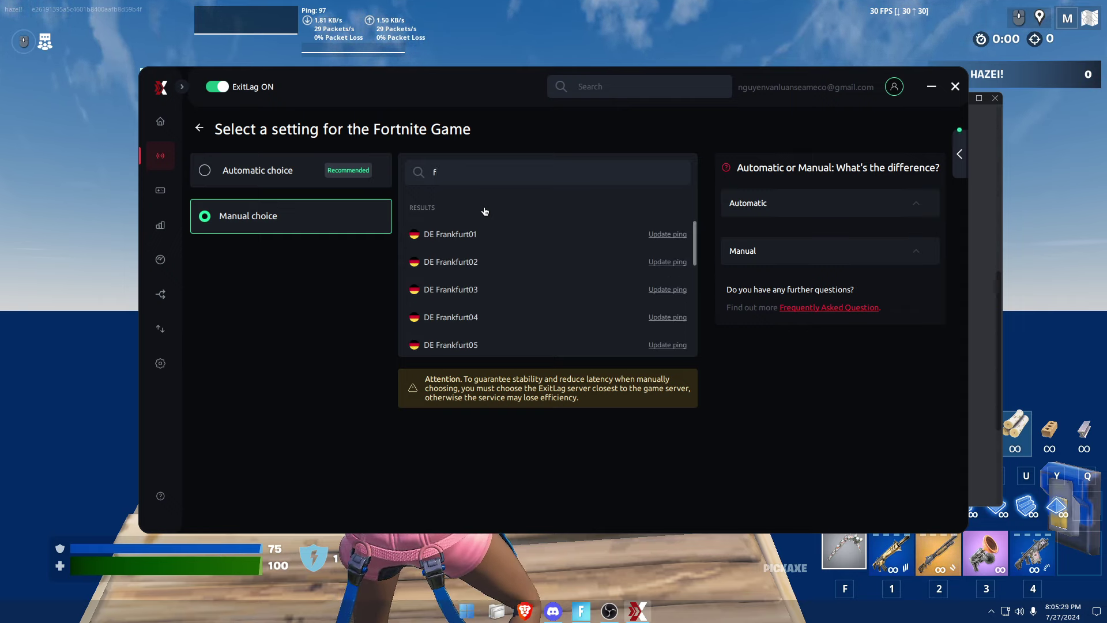
key(BackSpace)
text(de)
key(BackSpace)
key(BackSpace)
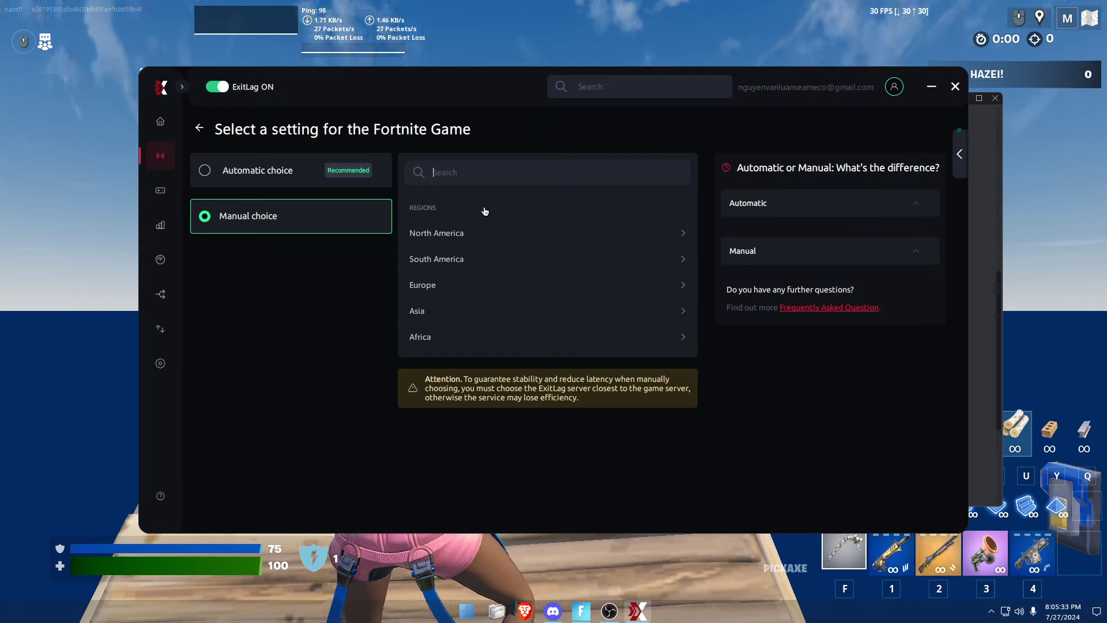
text(par)
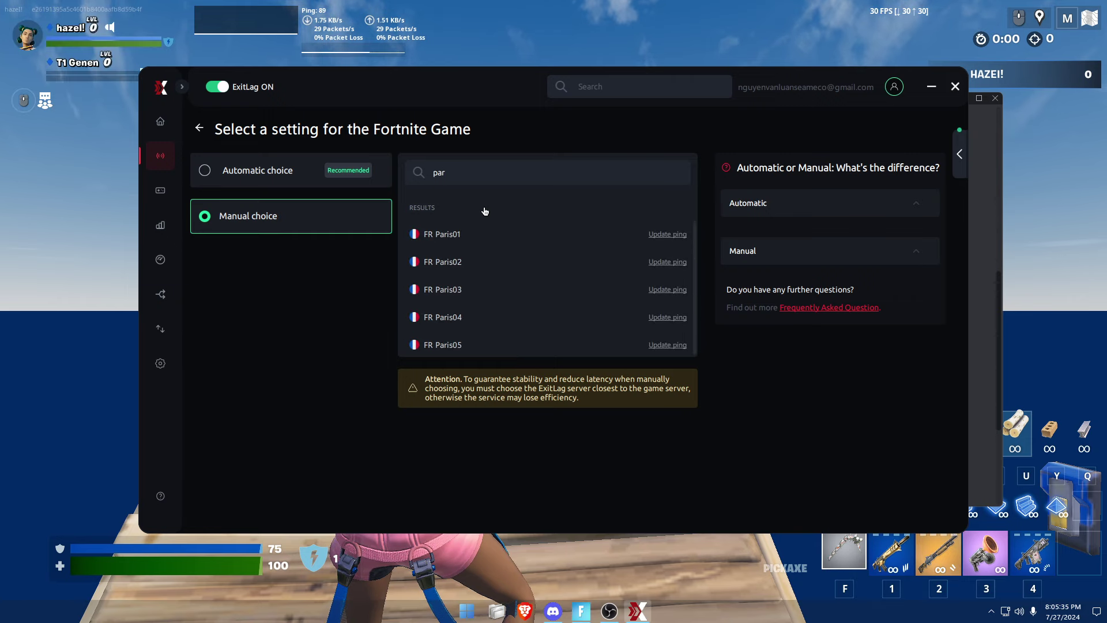
key(BackSpace)
key(BackSpace)
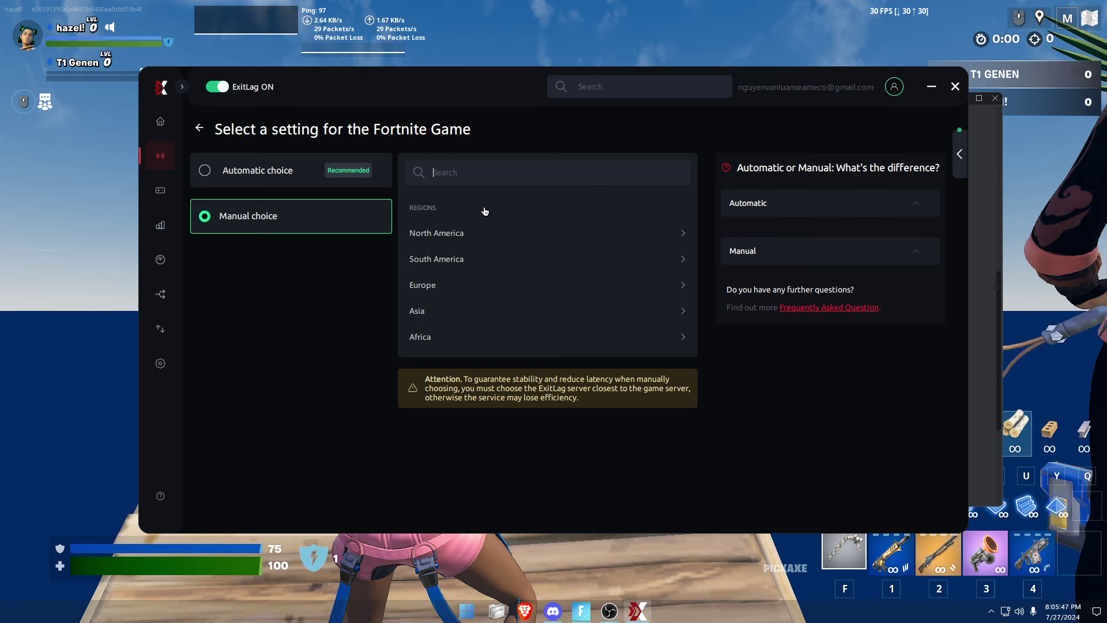
text(tokyo)
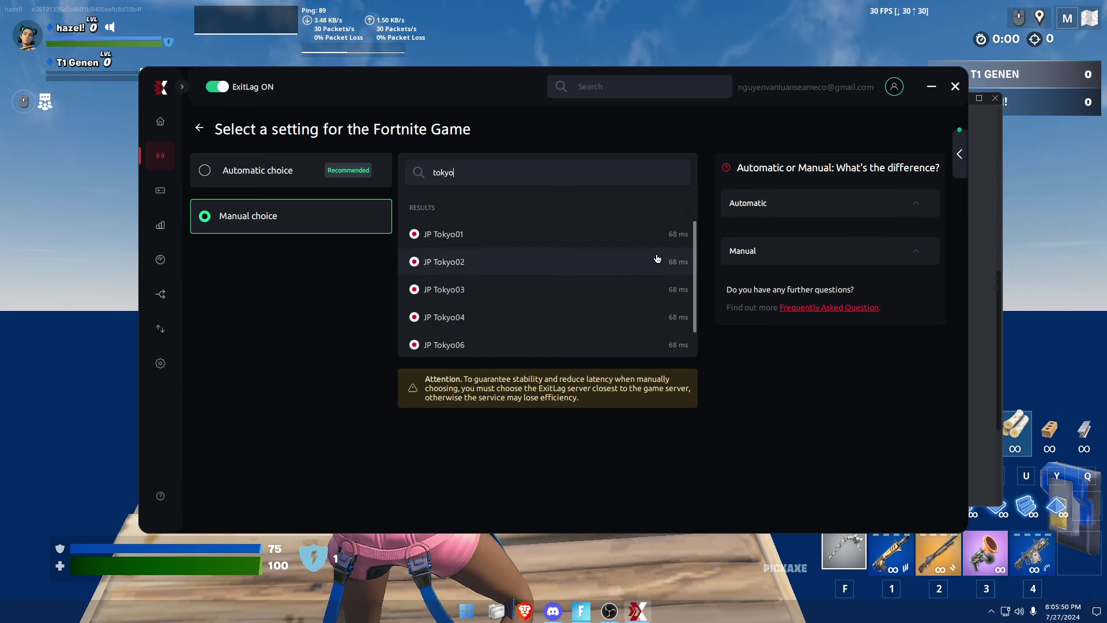
Step: Select JP Tokyo02 and set advanced routing to prefer IPv6 with 0 TCP and 4 UDP routes
click(611, 271)
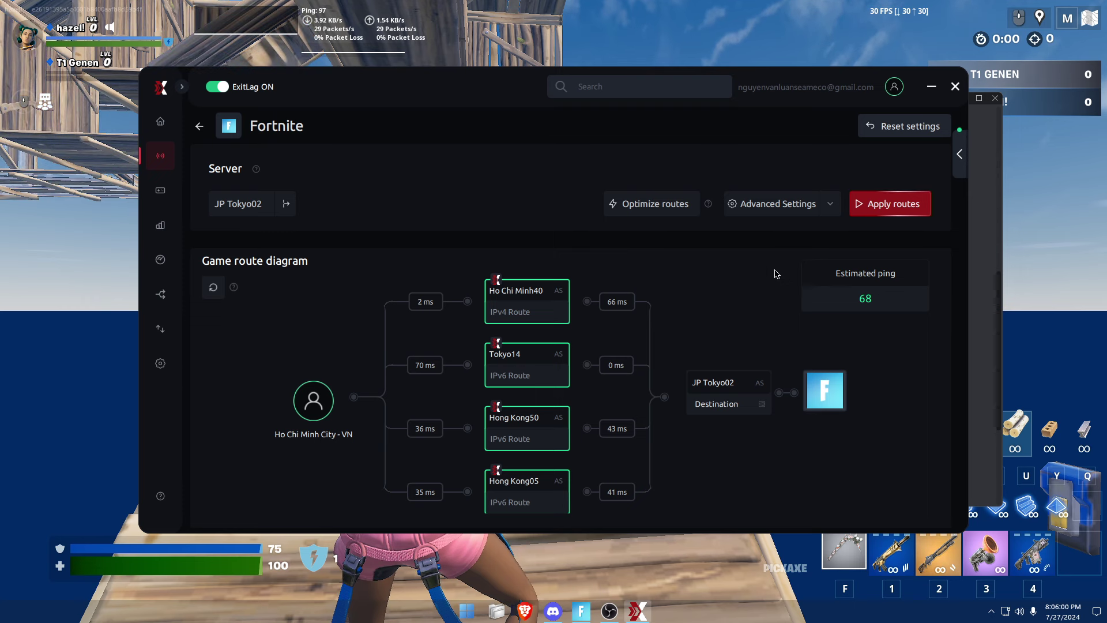
click(769, 209)
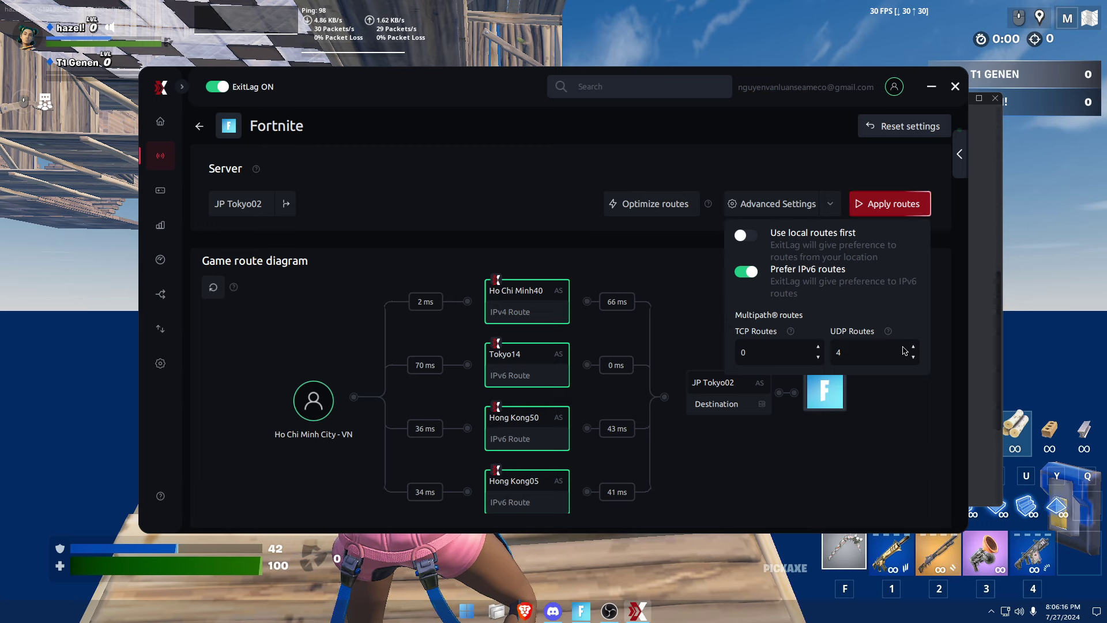
click(914, 210)
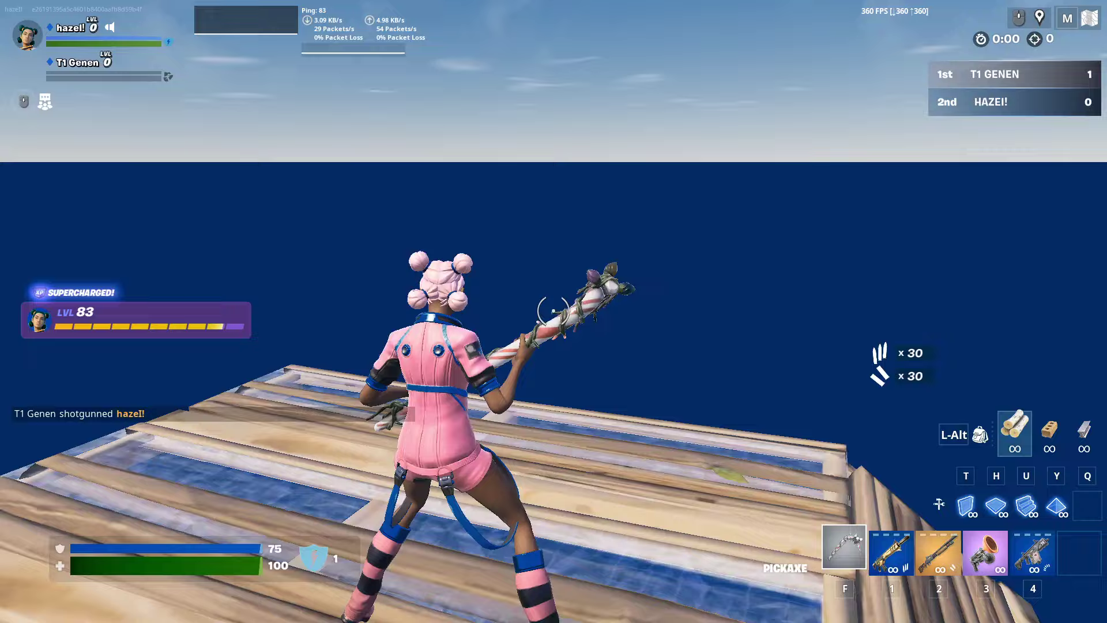
Step: In Fortnite, build and edit floor pieces on the wooden platform using the pickaxe and build mode
key(h)
click(553, 312)
key(f)
key(h)
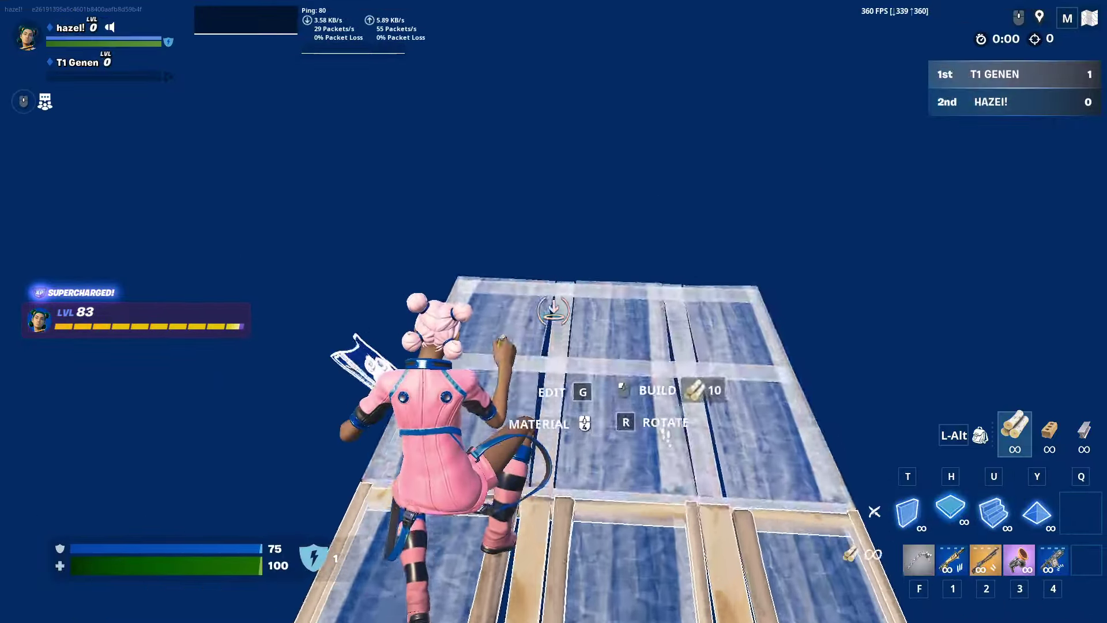
key(f)
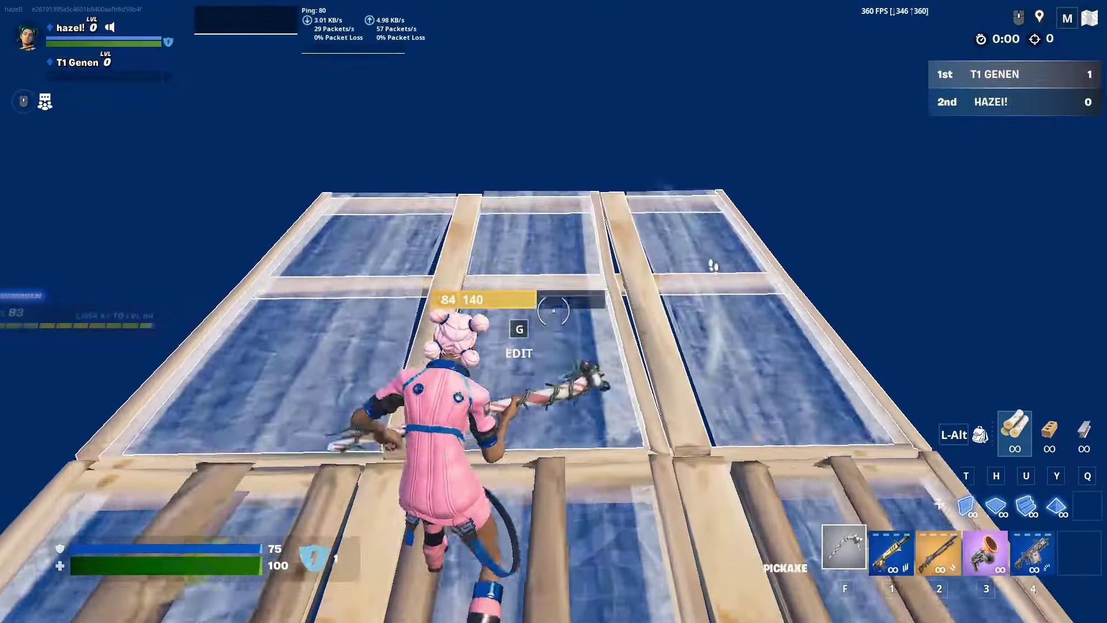
key(space)
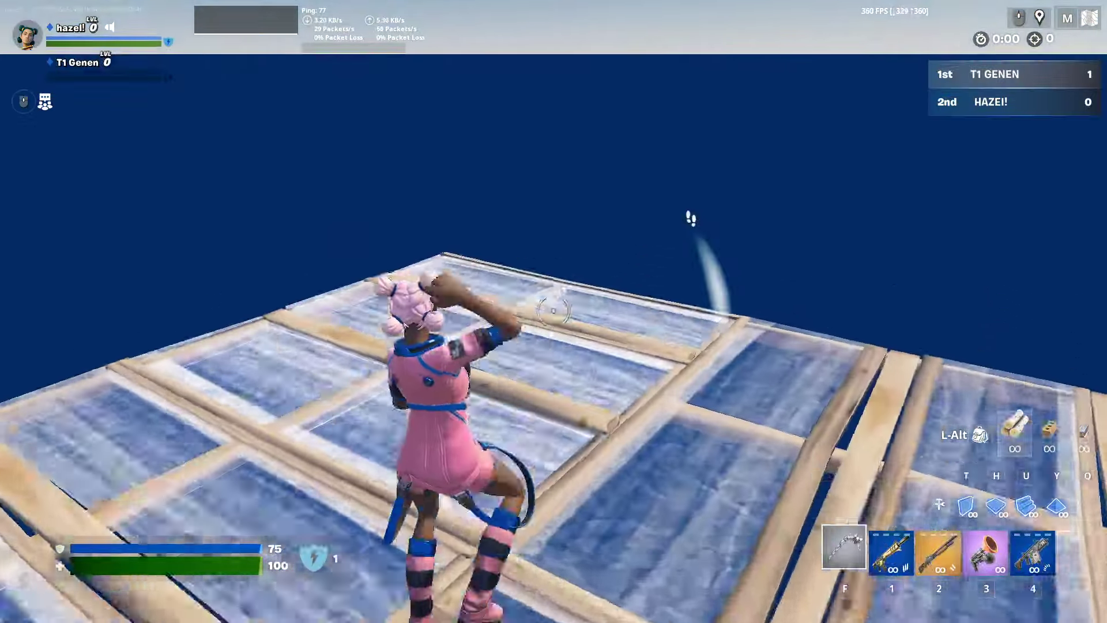
key(t)
key(f)
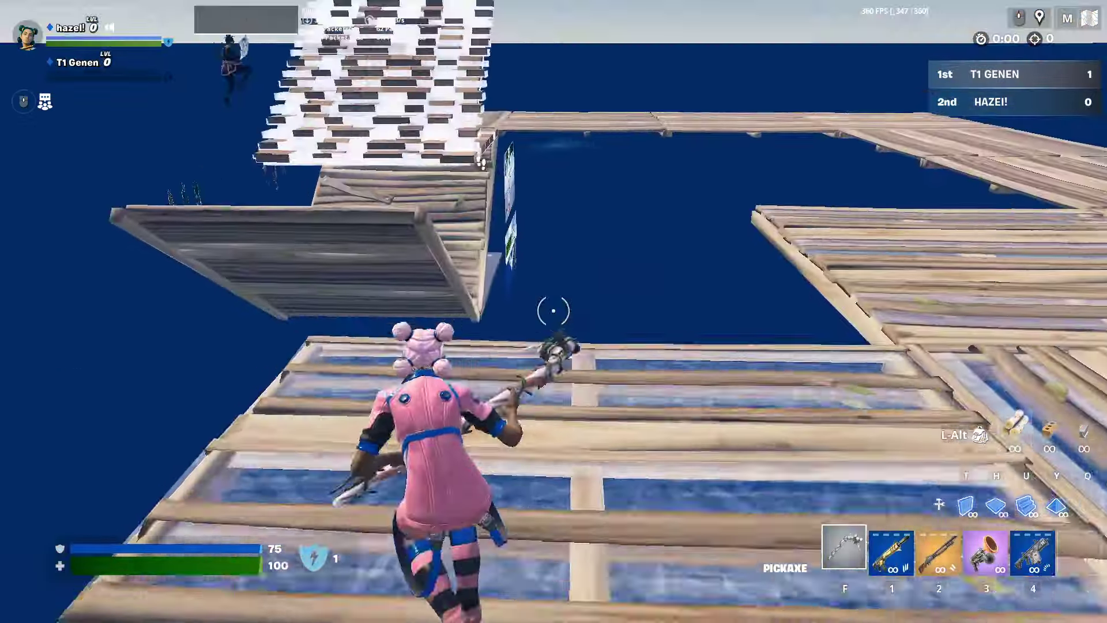
key(h)
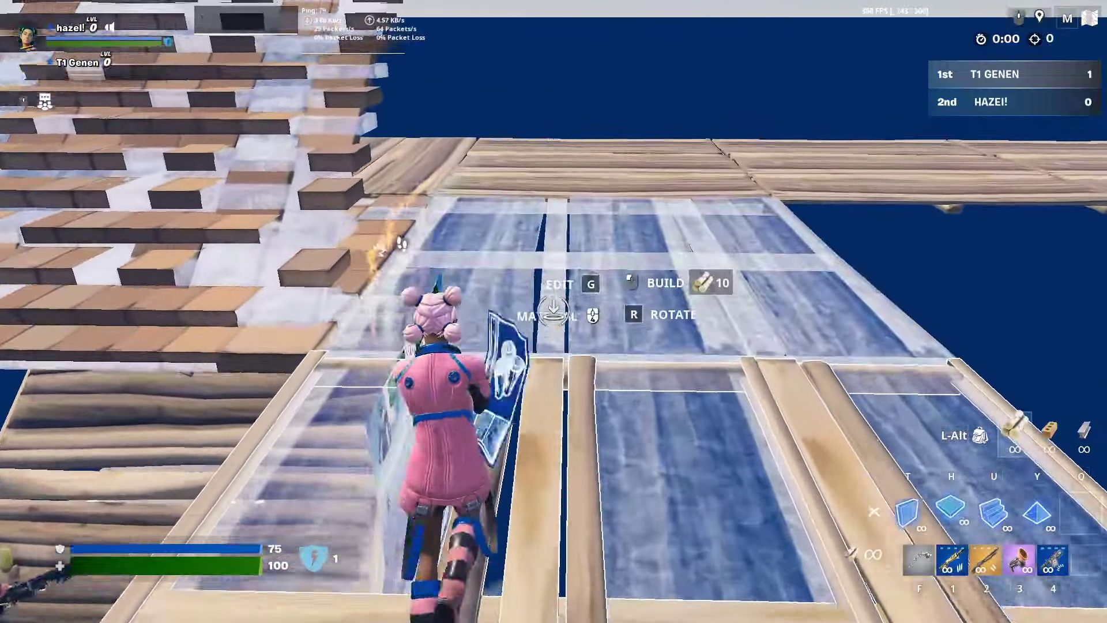
key(f)
key(g)
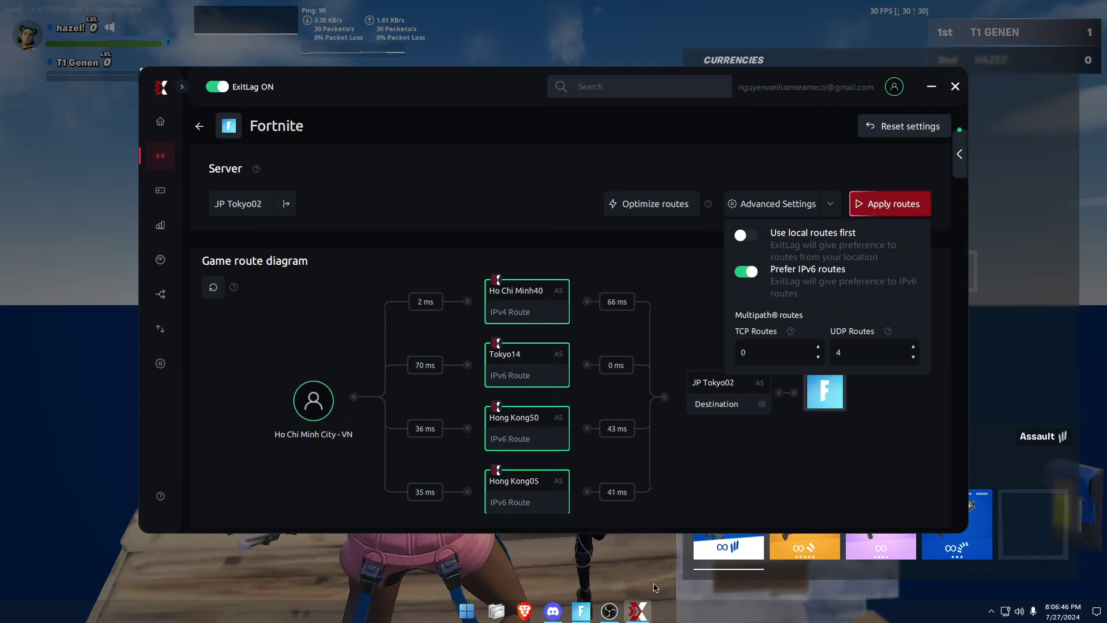
Step: Apply the JP Tokyo02 routes so Fortnite connects to the Tokyo game server over UDP
click(886, 204)
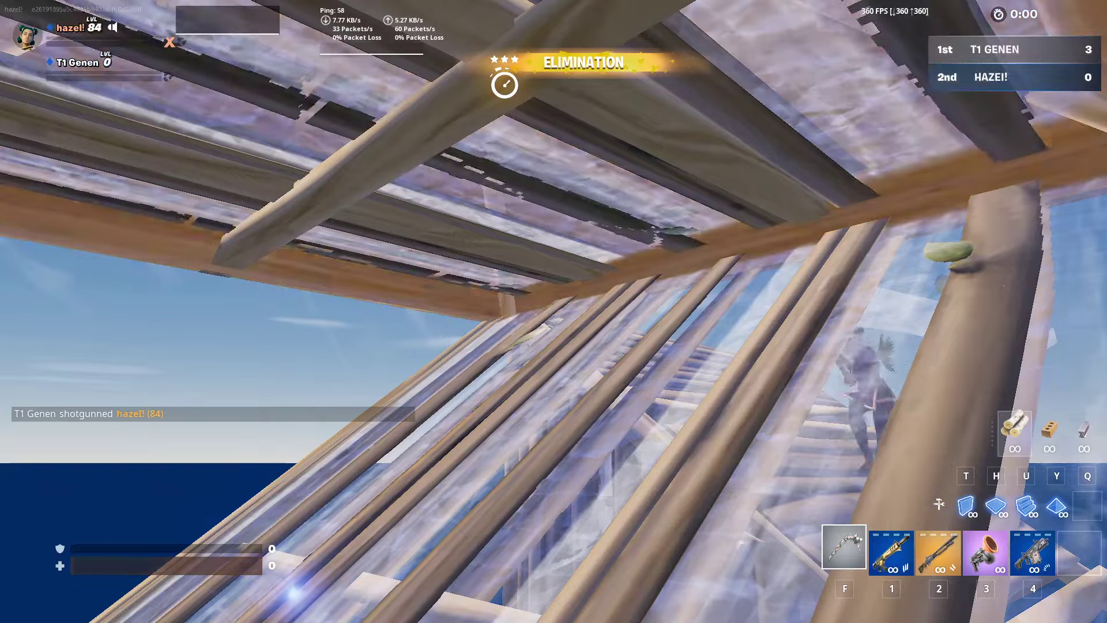
Step: Equip the assault rifle and open the inventory during the Fortnite round
key(1)
key(Tab)
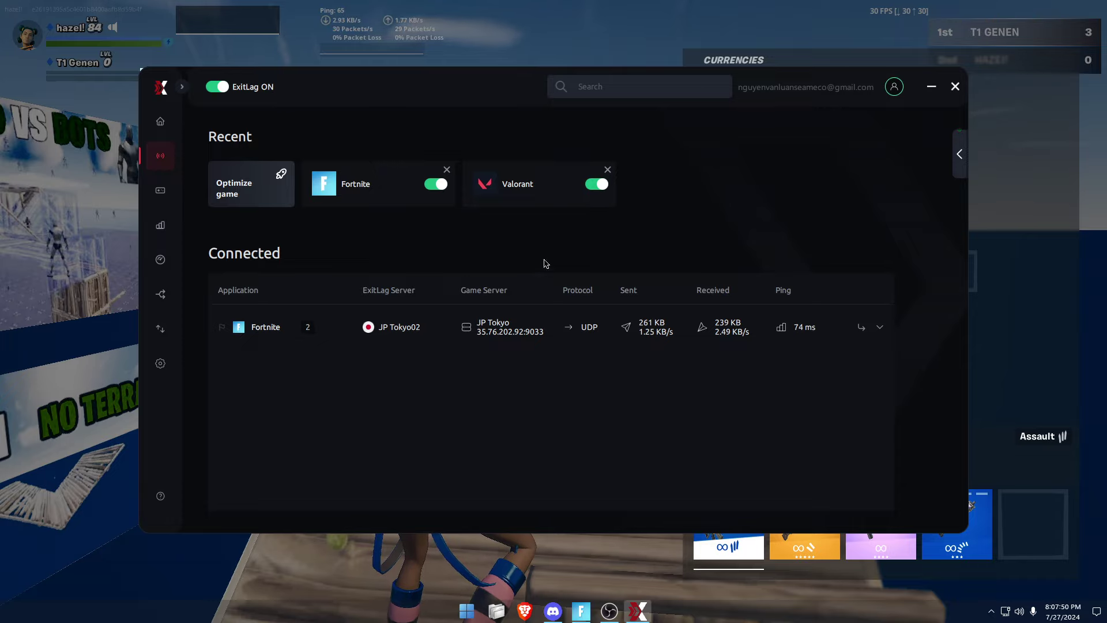
Step: Return to the Fortnite game window while the JP Tokyo02 route holds near 74 ms ping
key(alt+Tab)
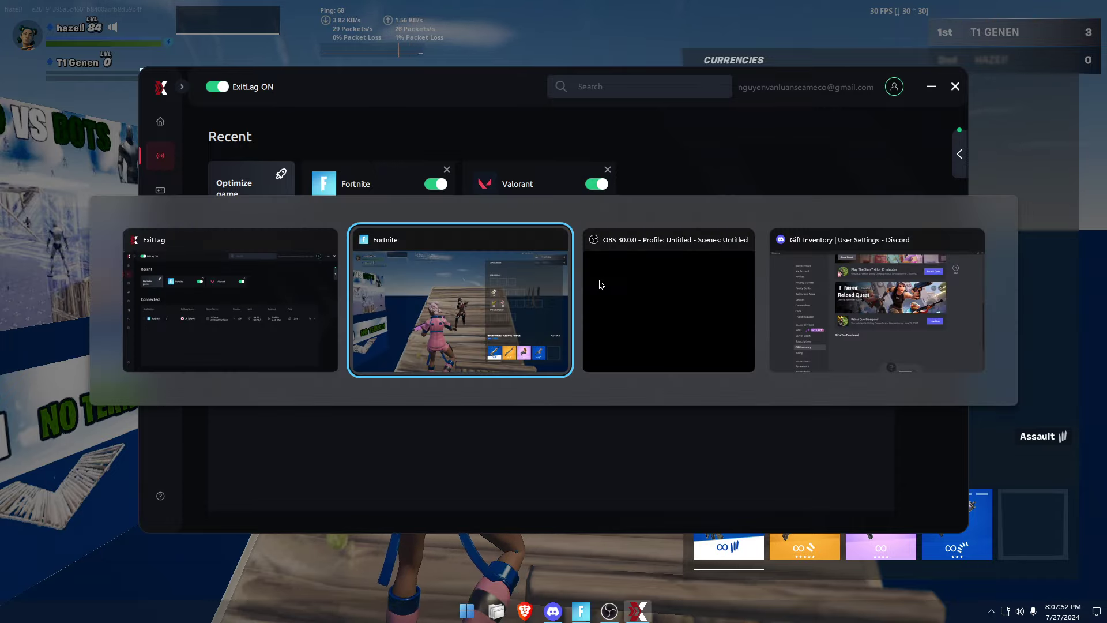